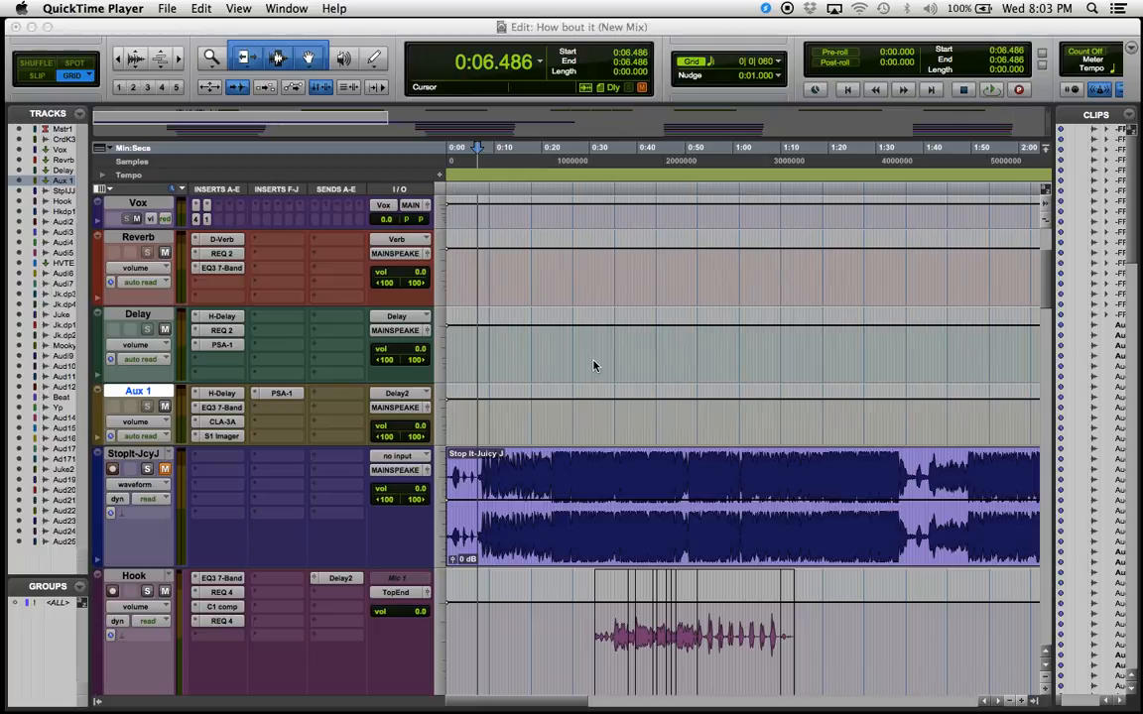
Step: Select the Juke.dup3 track and audition its vocal from the start of the session
{"action": "scroll", "coordinate": [584, 432], "scroll_direction": "down", "scroll_amount": 10}
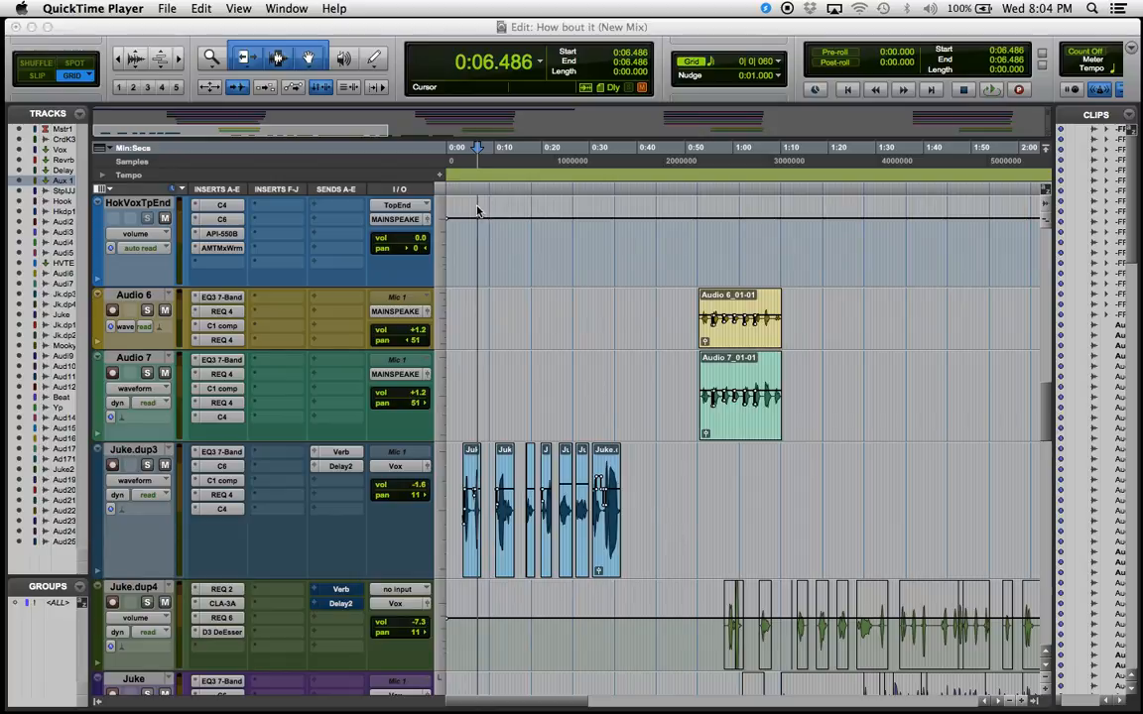
{"action": "left_click", "coordinate": [457, 163]}
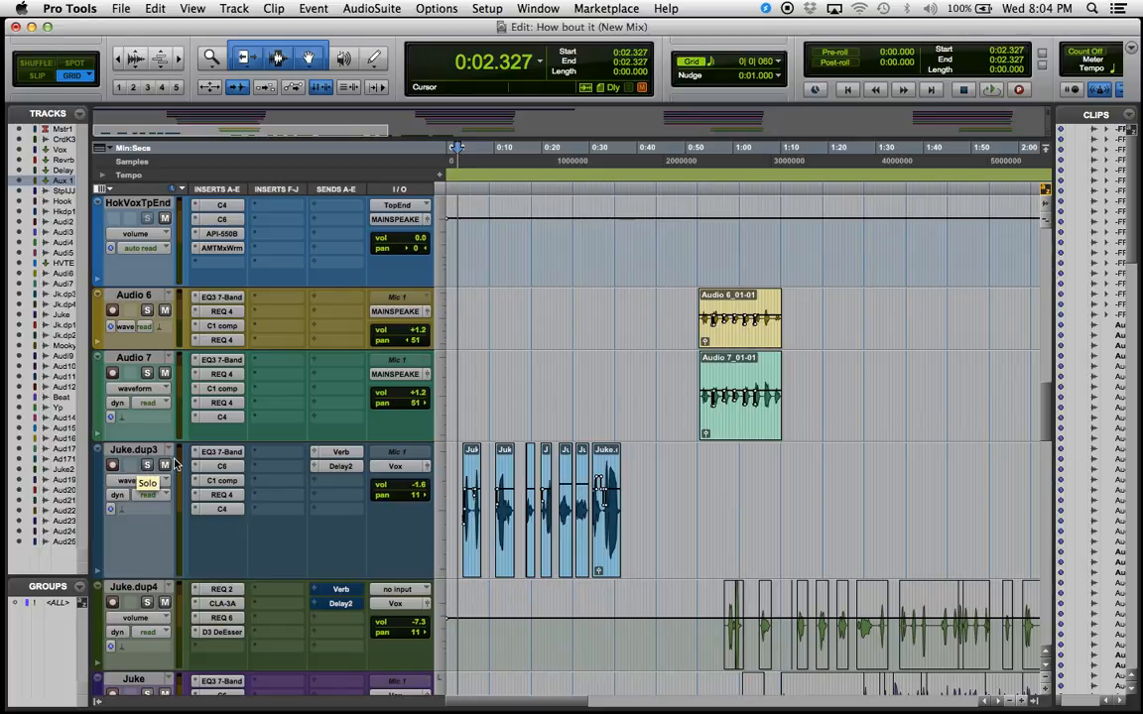
{"action": "key", "text": "Return"}
{"action": "key", "text": "space"}
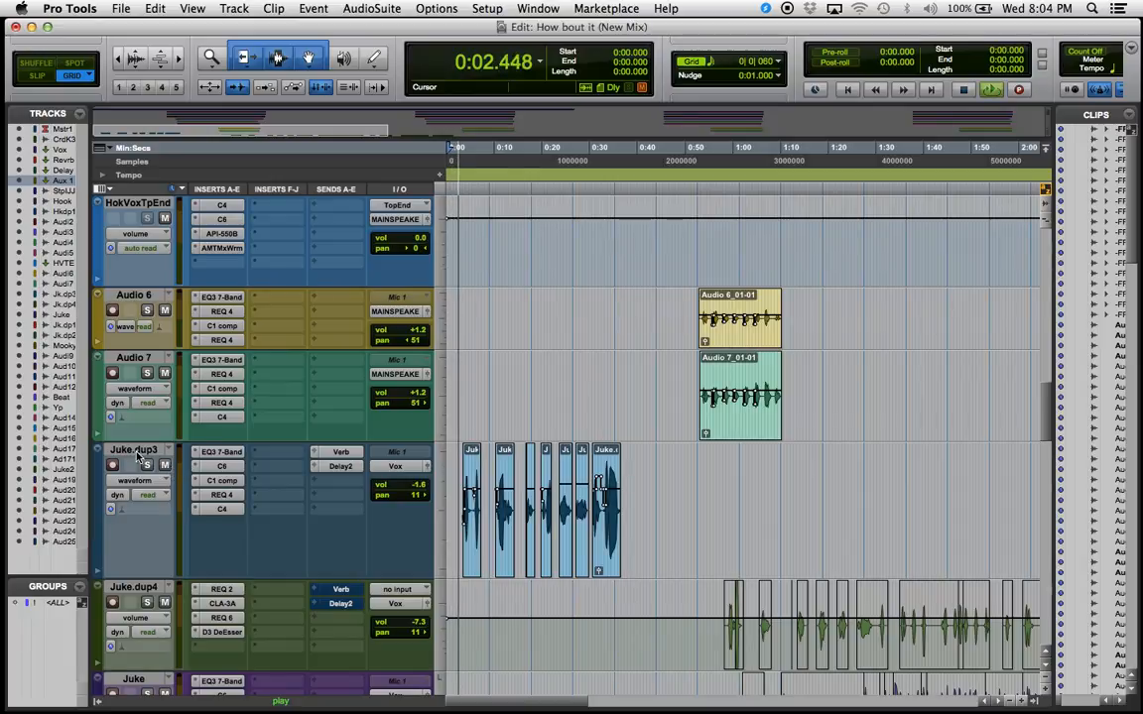
{"action": "left_click", "coordinate": [139, 451]}
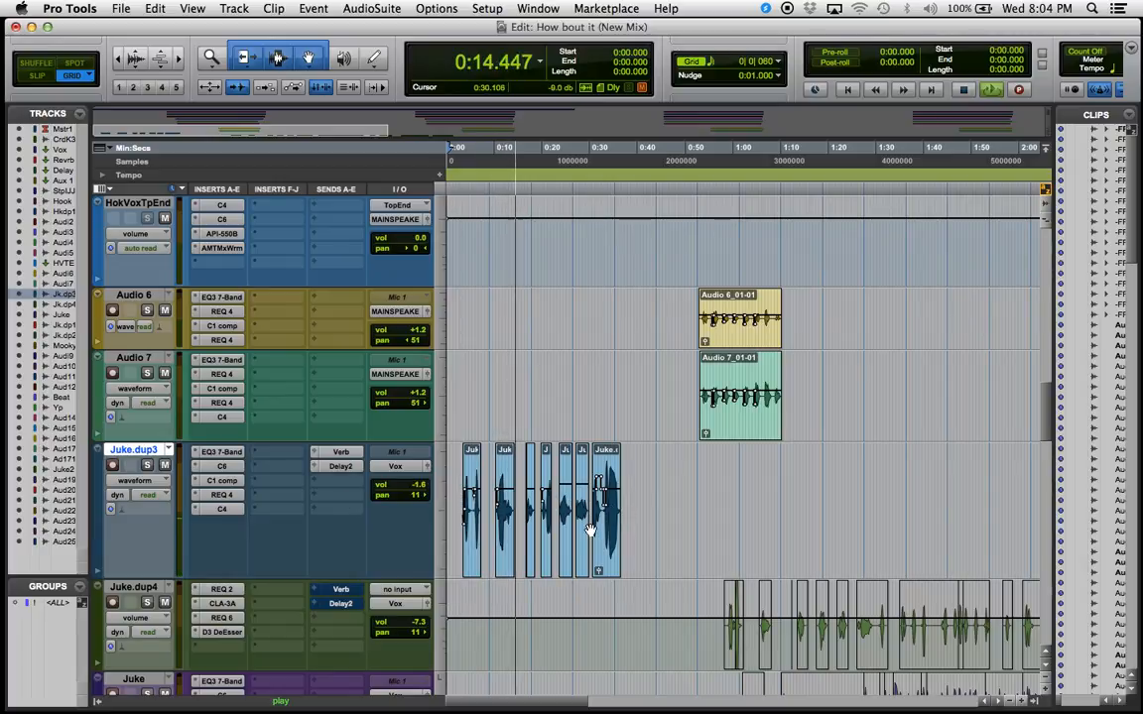
{"action": "key", "text": "space"}
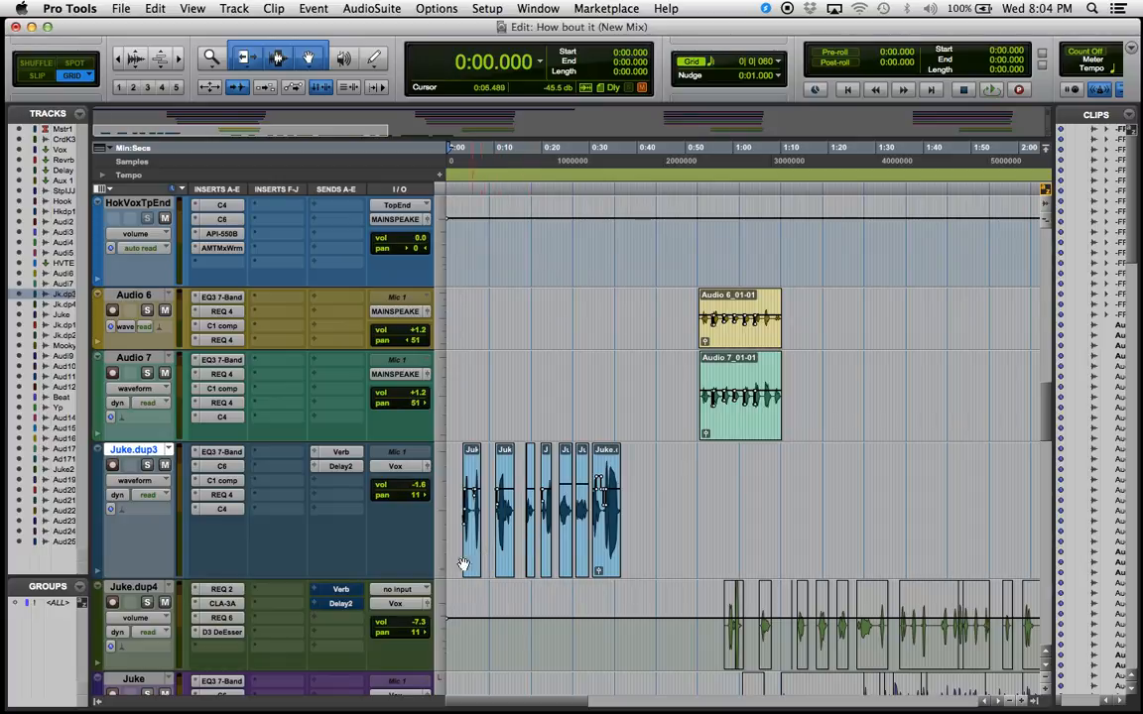
Step: Examine the EQ3 7-Band and C6 settings on Juke.dup3, playing the vocal briefly with the C6 open
{"action": "left_click", "coordinate": [221, 451]}
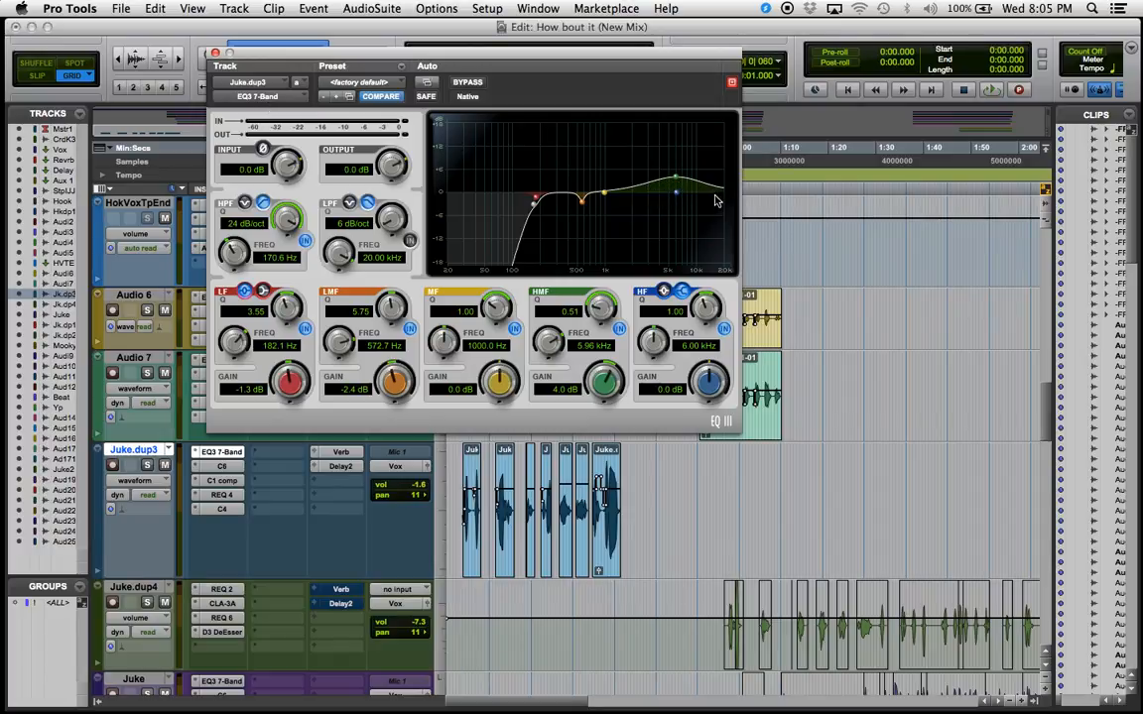
{"action": "left_click", "coordinate": [216, 52]}
{"action": "left_click", "coordinate": [222, 466]}
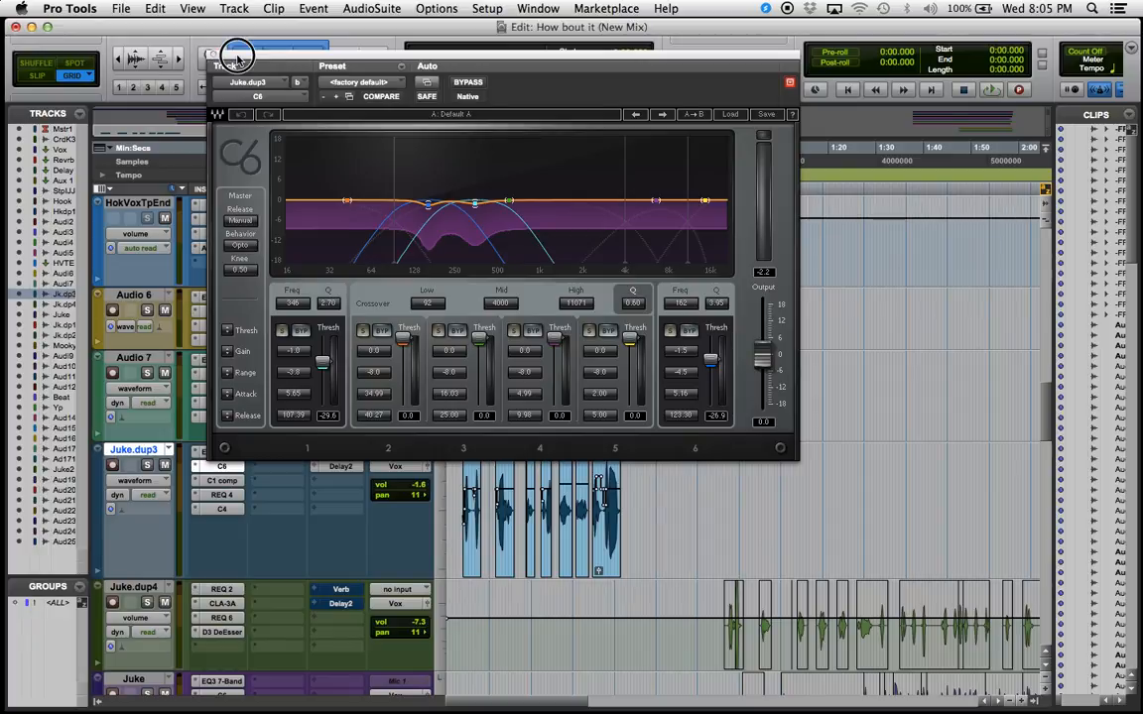
{"action": "left_click_drag", "start_coordinate": [233, 55], "coordinate": [395, 77]}
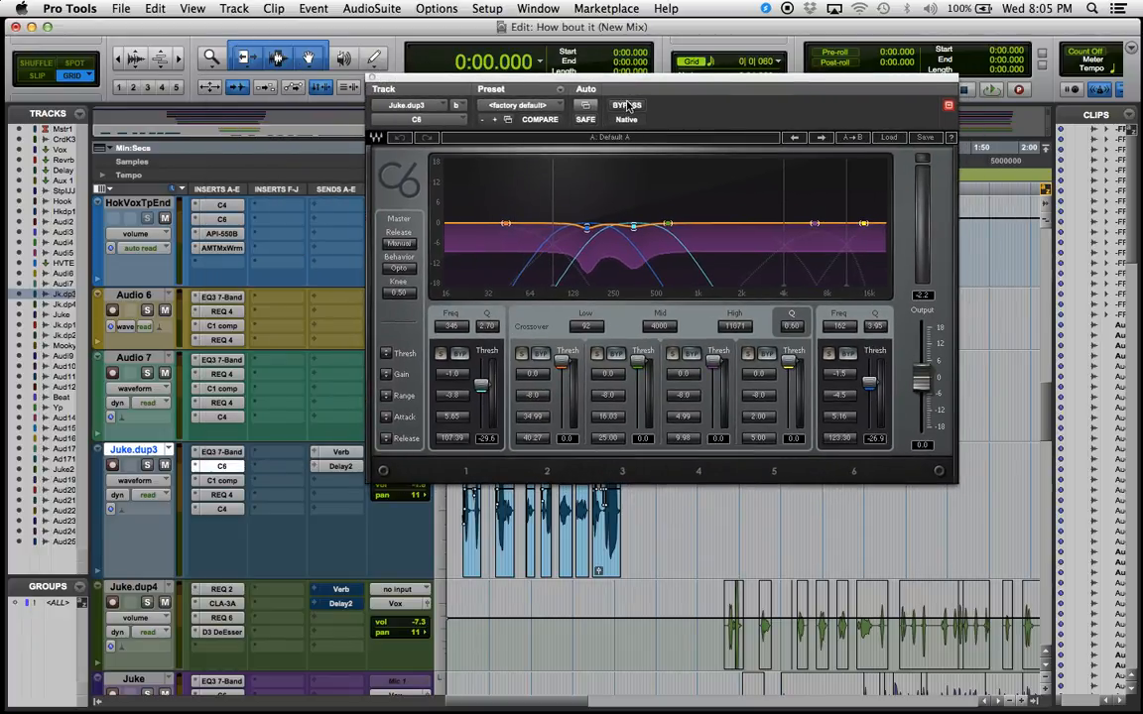
{"action": "key", "text": "space"}
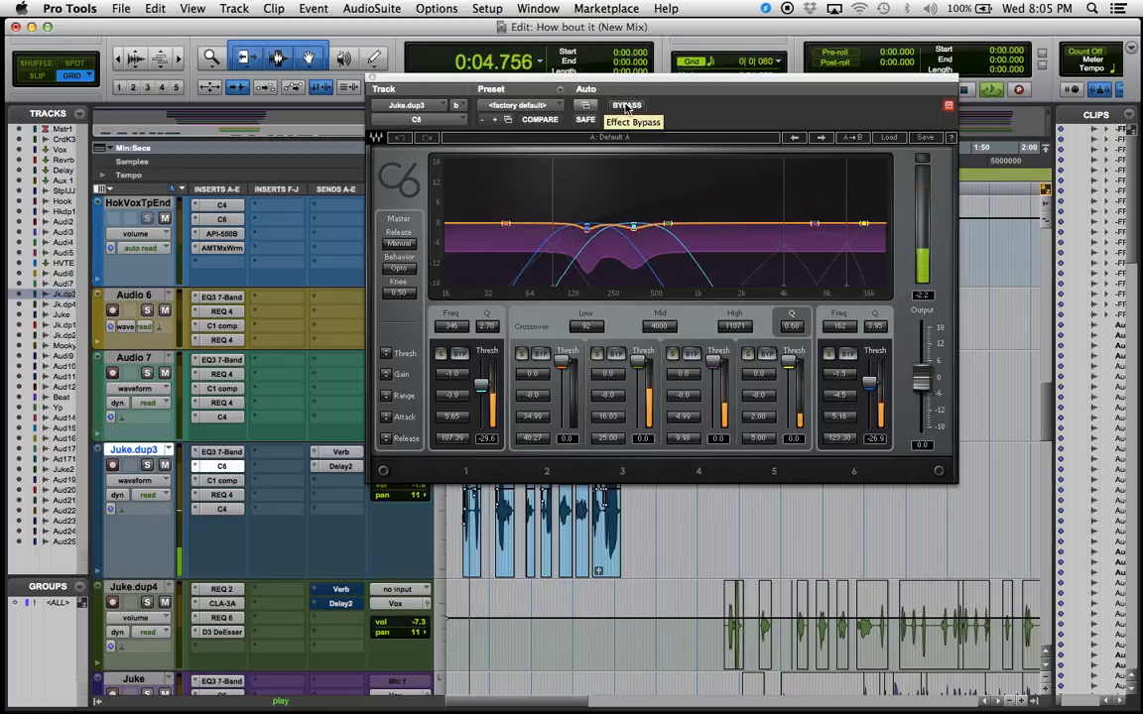
{"action": "key", "text": "space"}
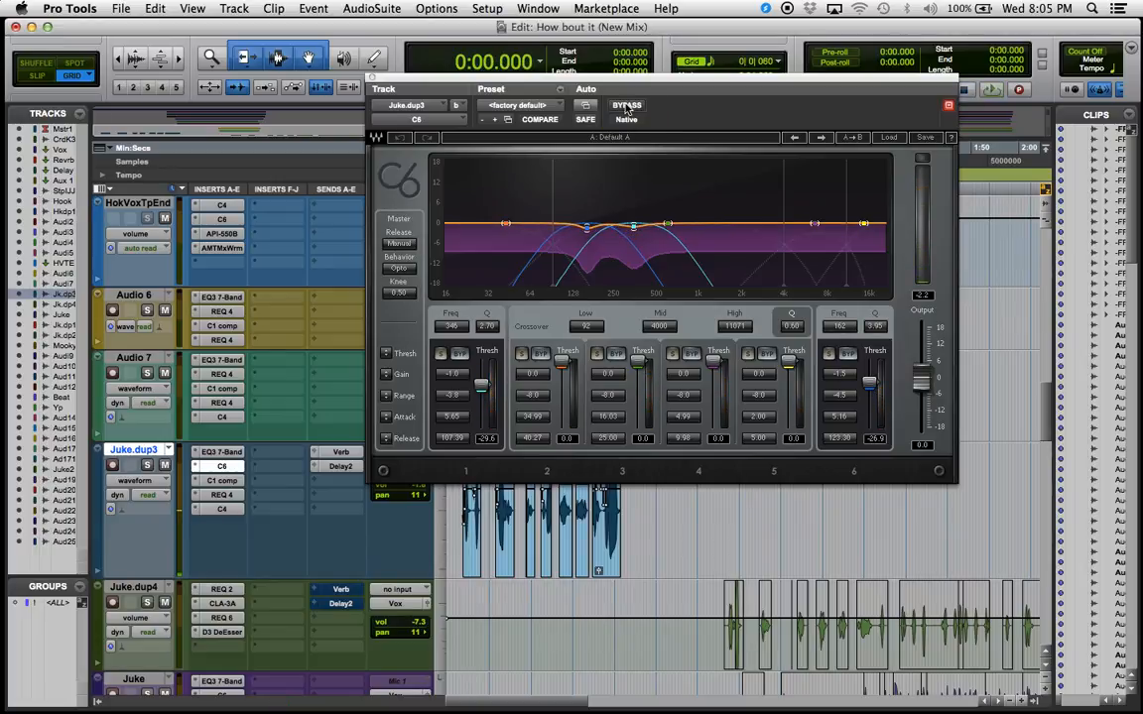
{"action": "left_click", "coordinate": [373, 77]}
Step: Bypass all five inserts on Juke.dup3, from EQ3 7-Band through C4, and play the unprocessed vocal
{"action": "left_click", "coordinate": [220, 453], "text": "super"}
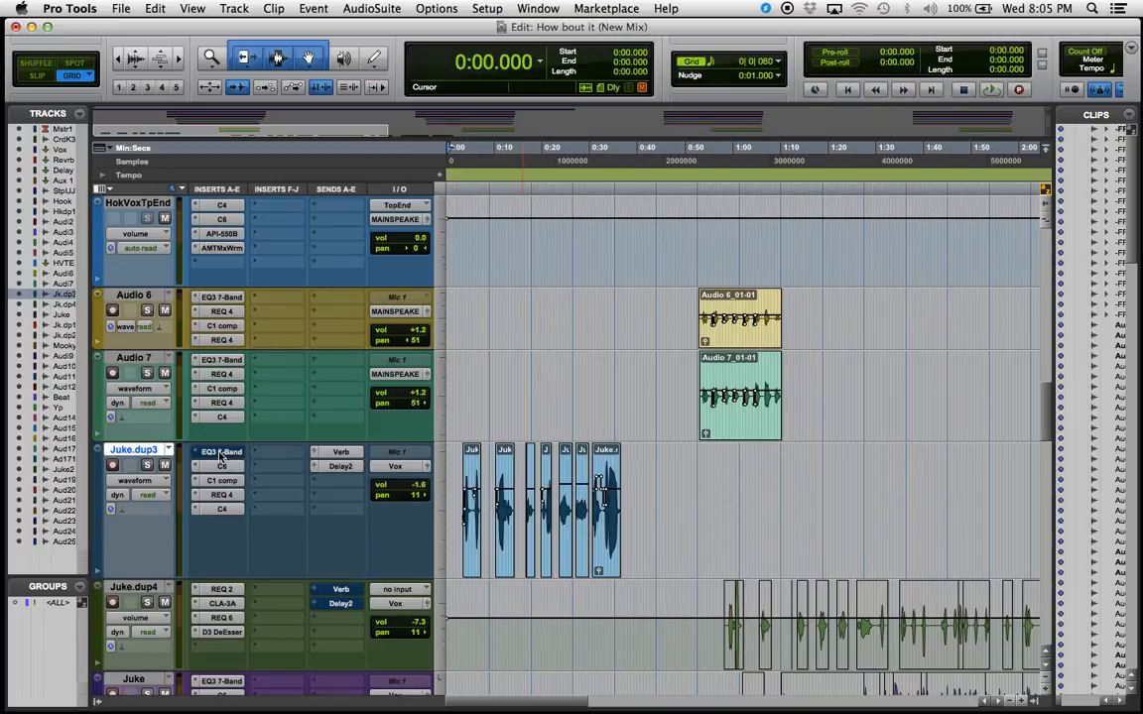
{"action": "left_click", "coordinate": [220, 467], "text": "super"}
{"action": "left_click", "coordinate": [221, 481], "text": "super"}
{"action": "left_click", "coordinate": [221, 495], "text": "super"}
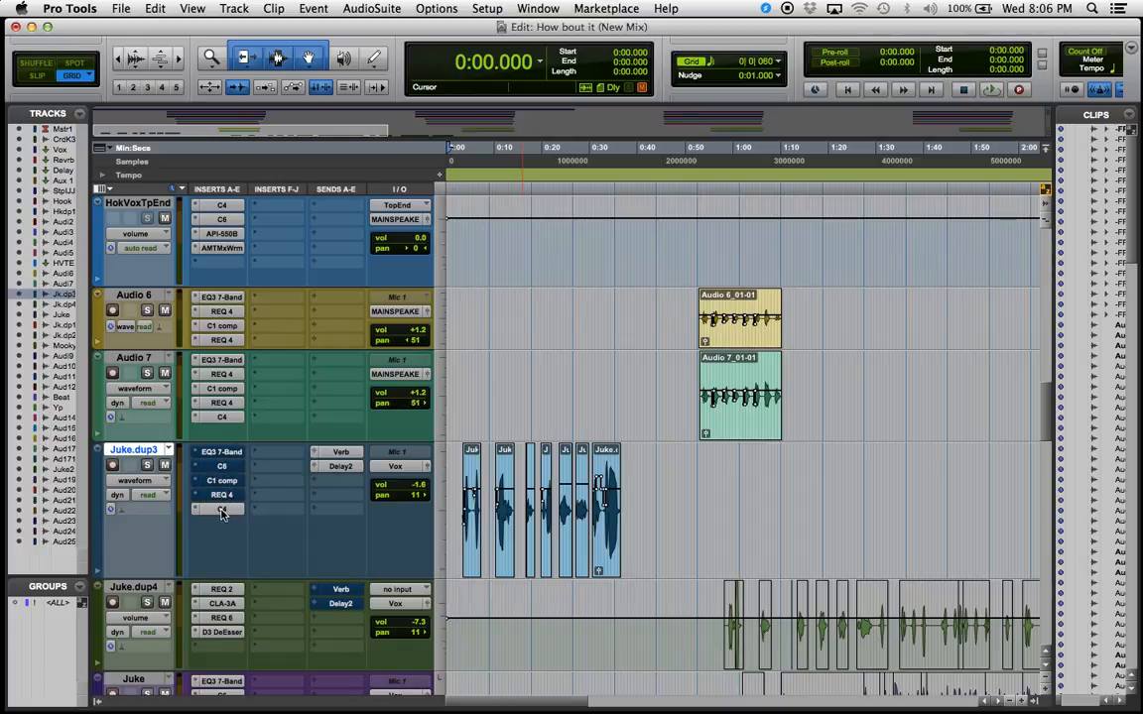
{"action": "left_click", "coordinate": [221, 509], "text": "super"}
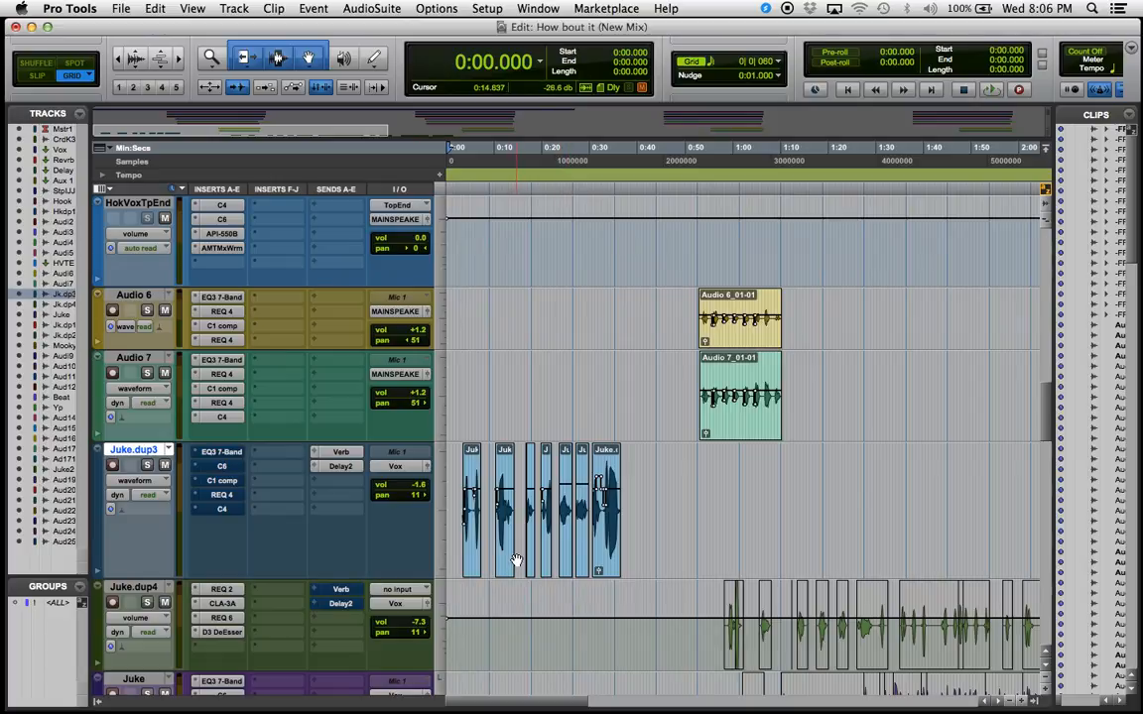
{"action": "key", "text": "space"}
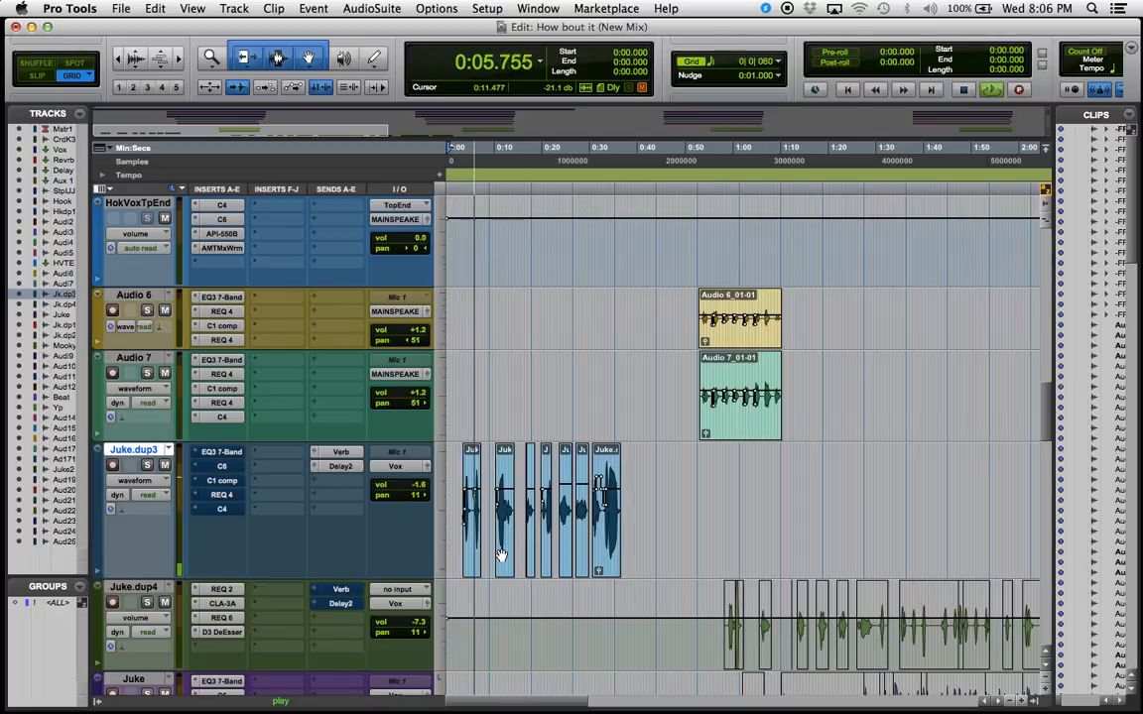
{"action": "key", "text": "space"}
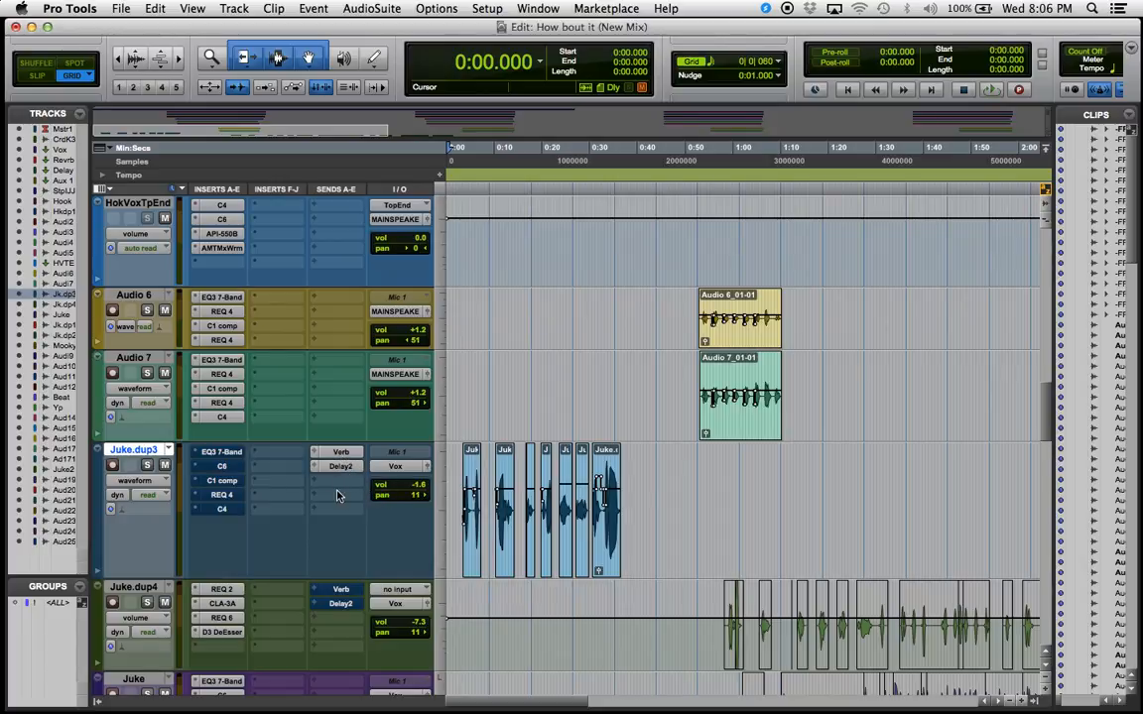
Step: Reactivate only the EQ3 7-Band on Juke.dup3 and play the vocal from the start with the other inserts bypassed
{"action": "left_click", "coordinate": [221, 453]}
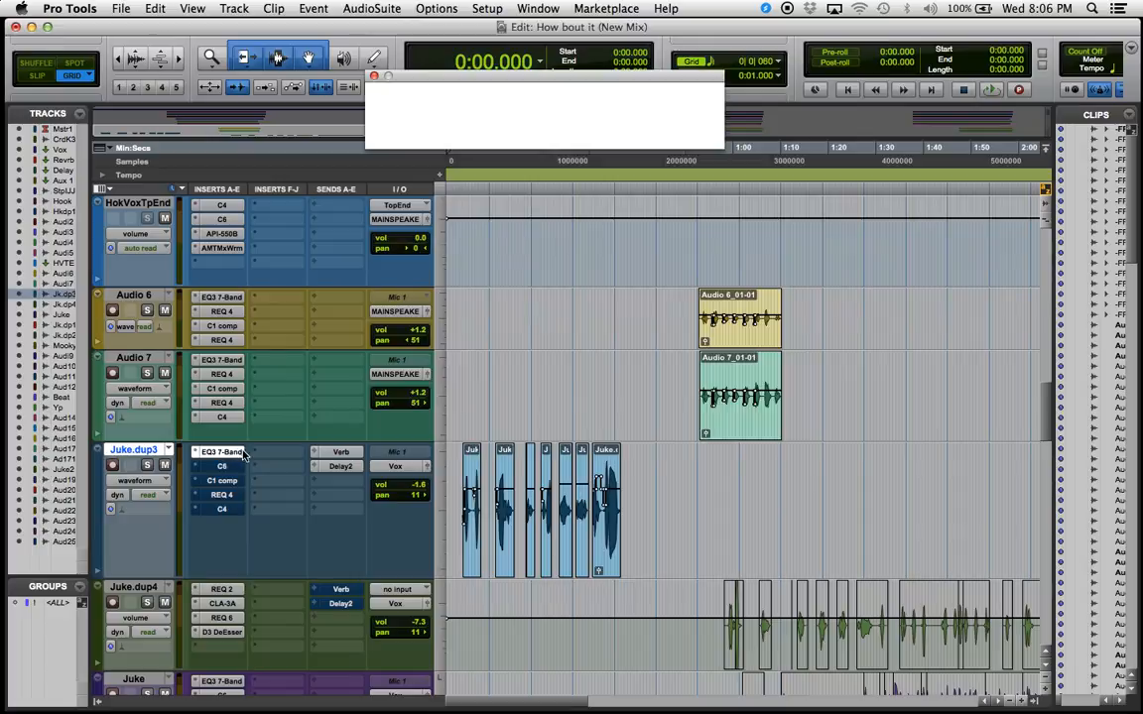
{"action": "left_click", "coordinate": [371, 76]}
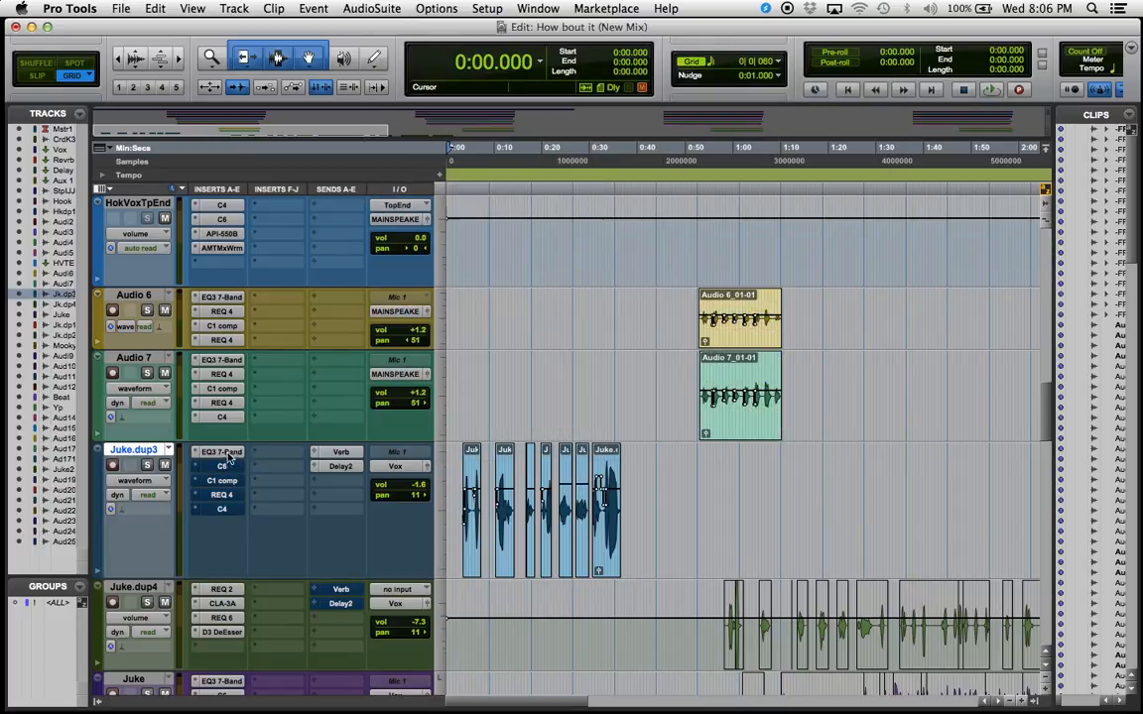
{"action": "left_click", "coordinate": [221, 467]}
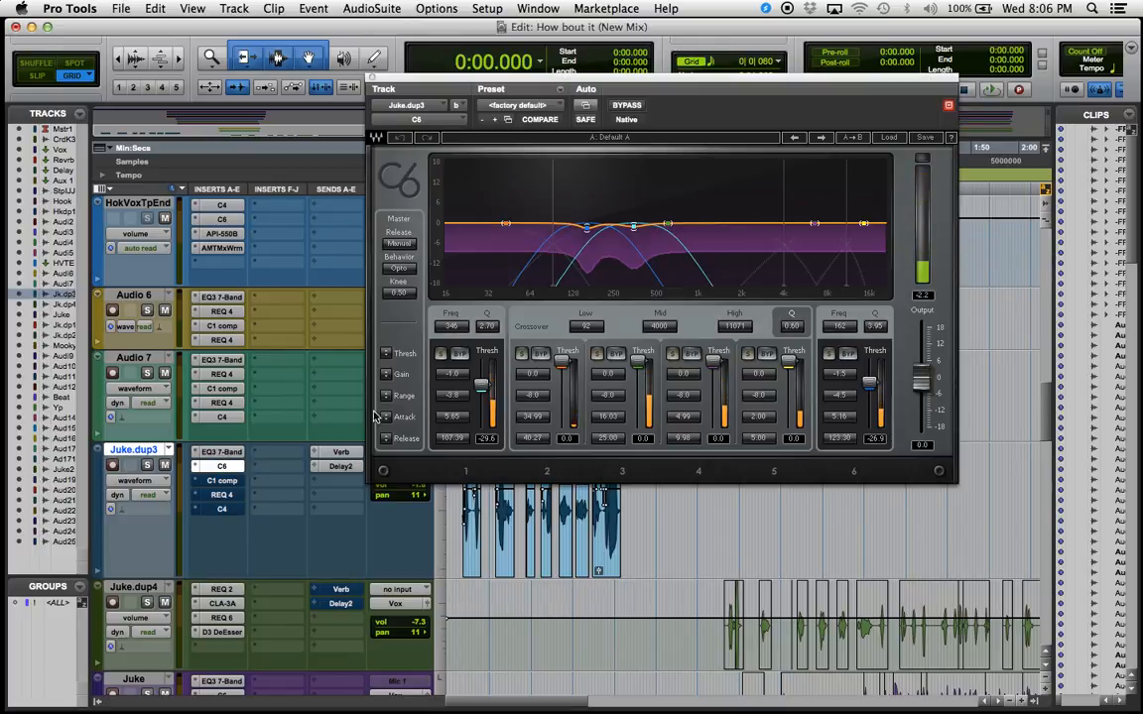
{"action": "left_click", "coordinate": [373, 78]}
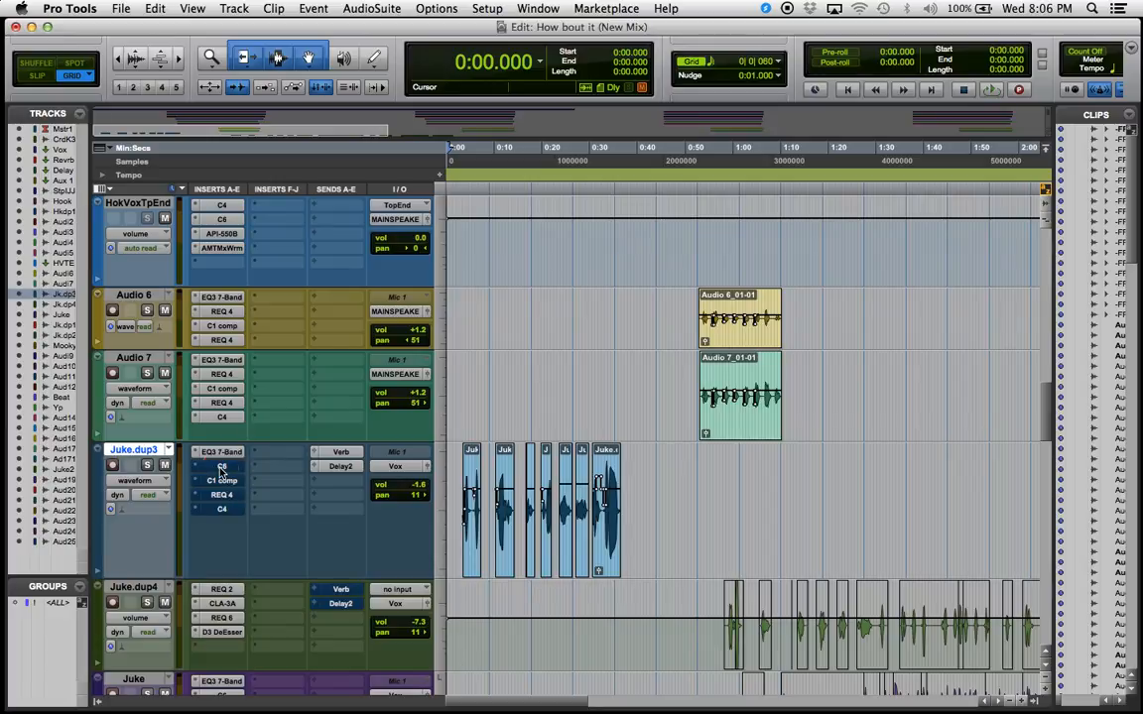
{"action": "key", "text": "space"}
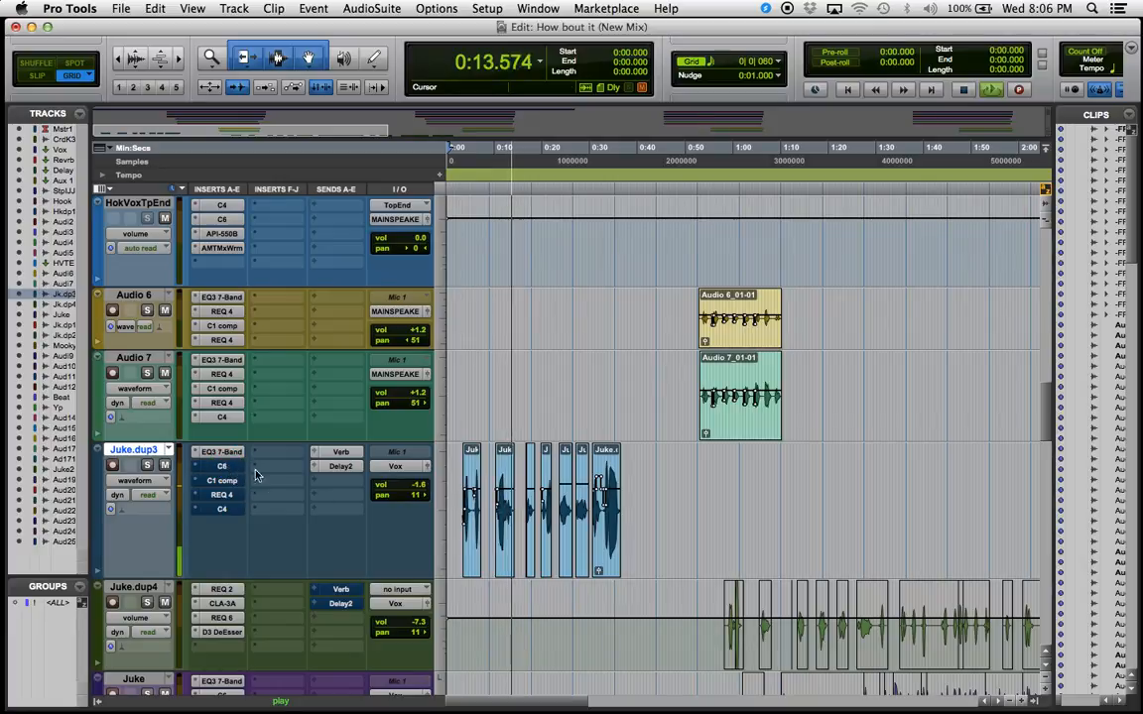
{"action": "key", "text": "space"}
Step: Reactivate the C6 and C1 comp inserts on Juke.dup3
{"action": "left_click", "coordinate": [223, 466]}
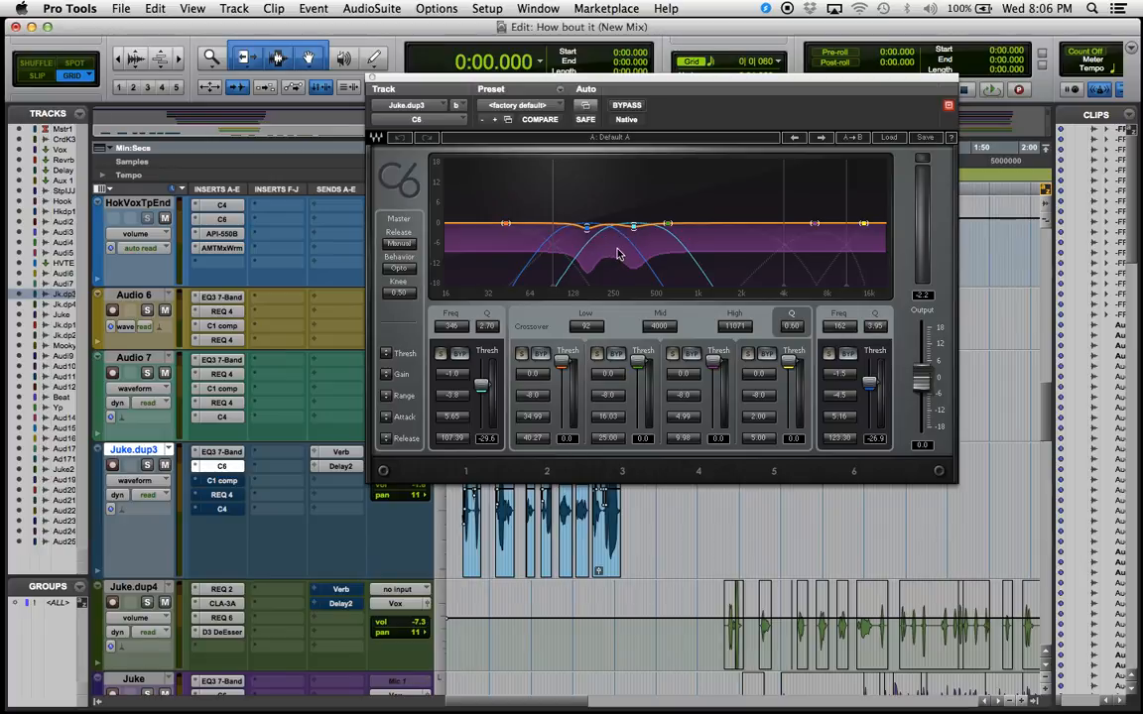
{"action": "left_click", "coordinate": [372, 77]}
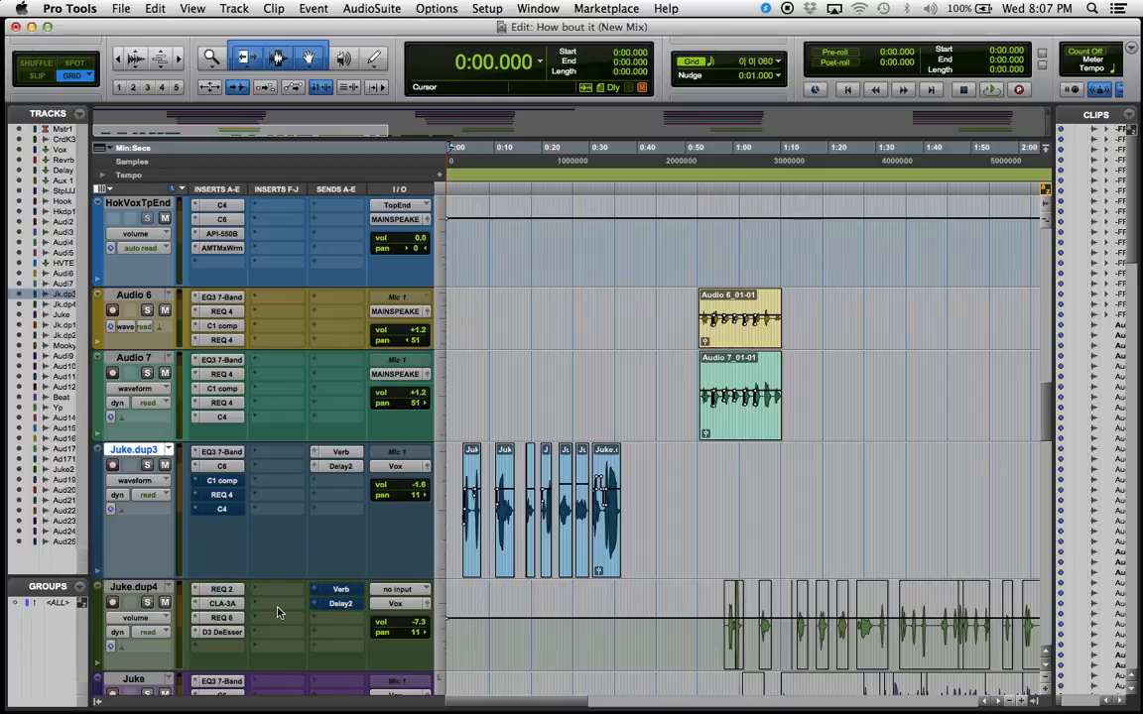
{"action": "left_click", "coordinate": [223, 480]}
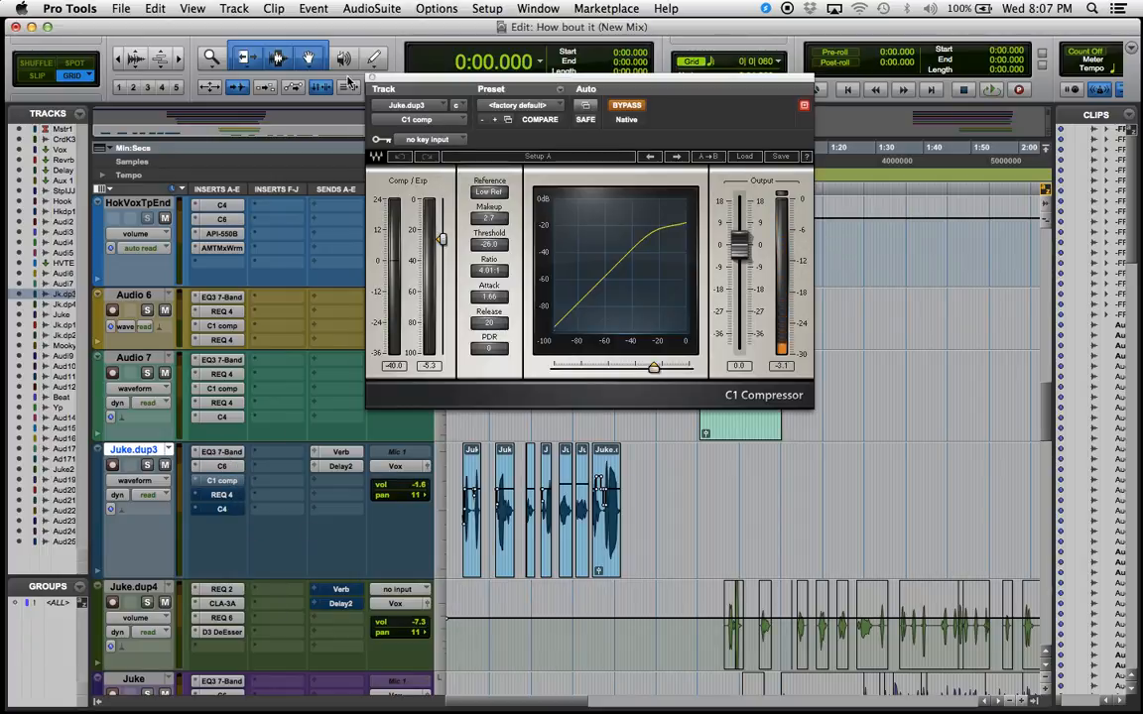
{"action": "left_click", "coordinate": [372, 77]}
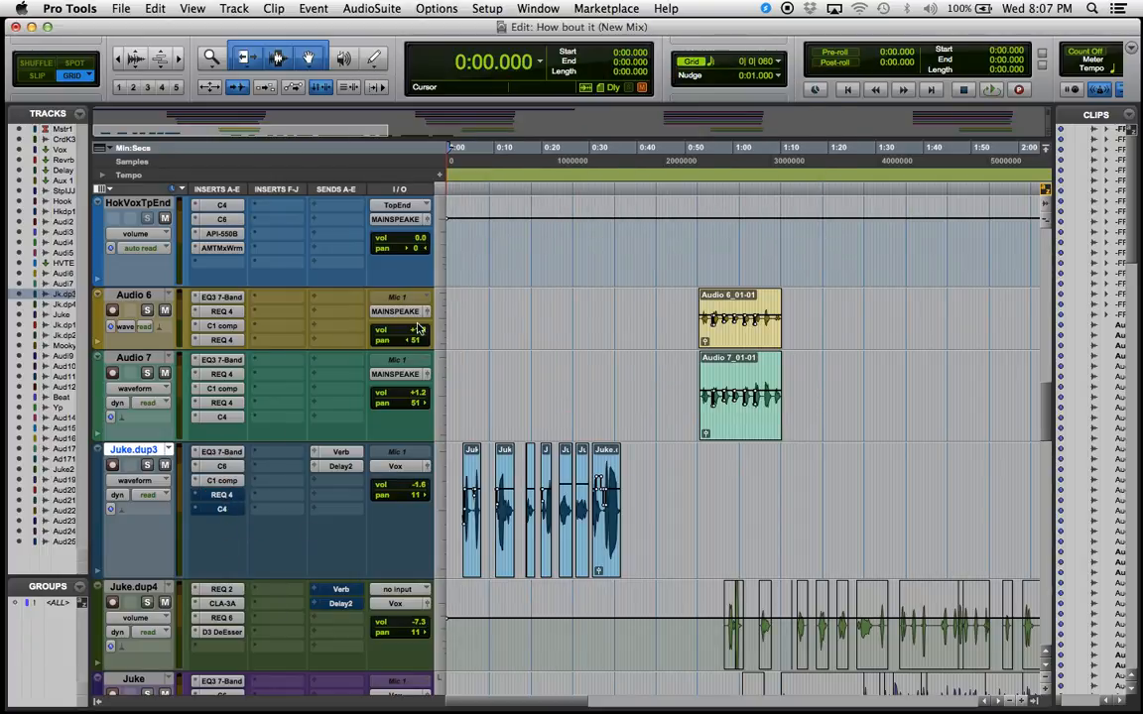
Step: Compare the Juke.dup3 vocal with C1 comp active and bypassed, playing from 0:02.804 at the first clip, and leave the compressor active
{"action": "left_click", "coordinate": [223, 480]}
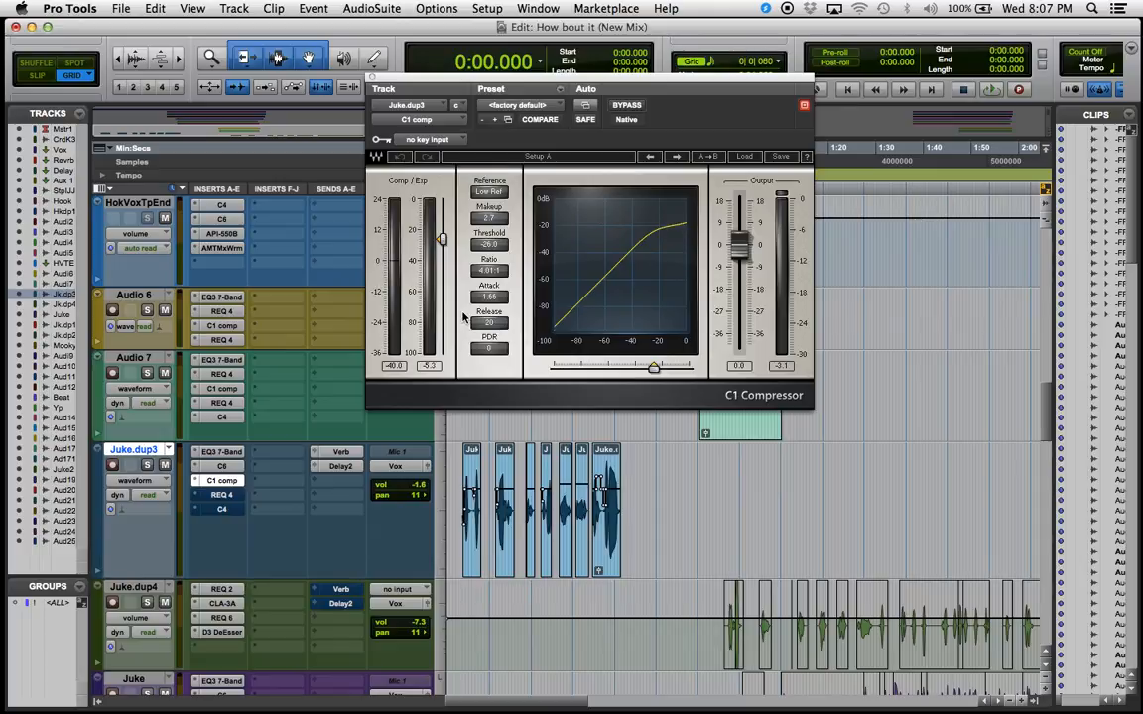
{"action": "key", "text": "space"}
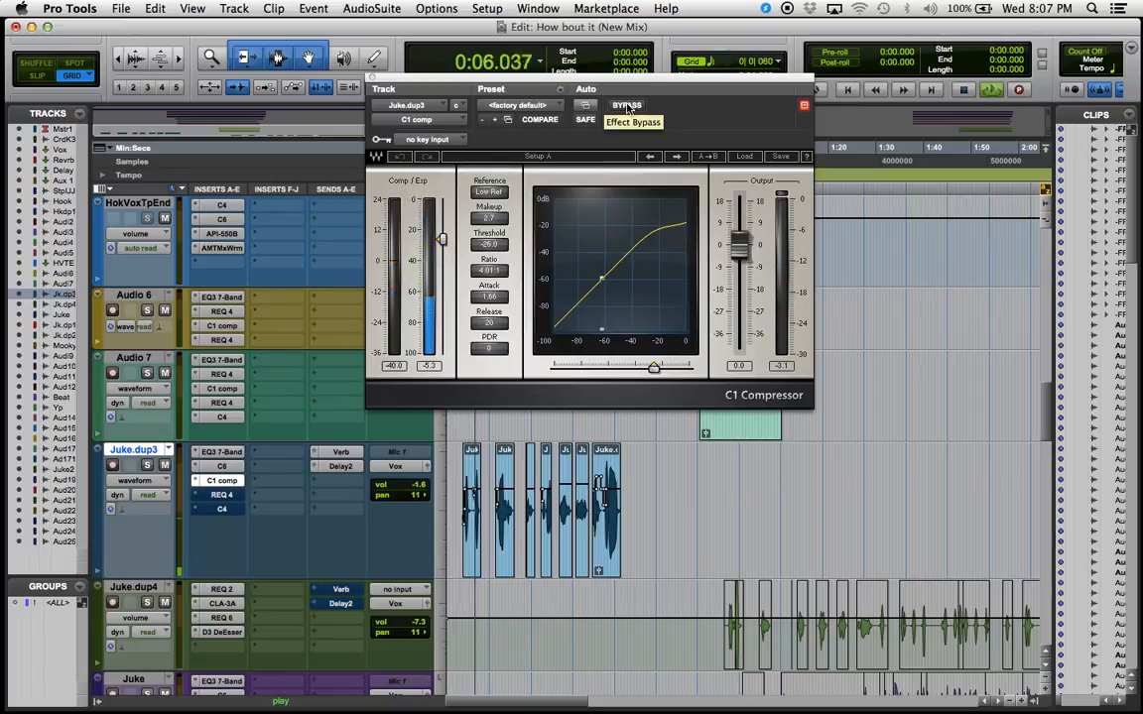
{"action": "key", "text": "space"}
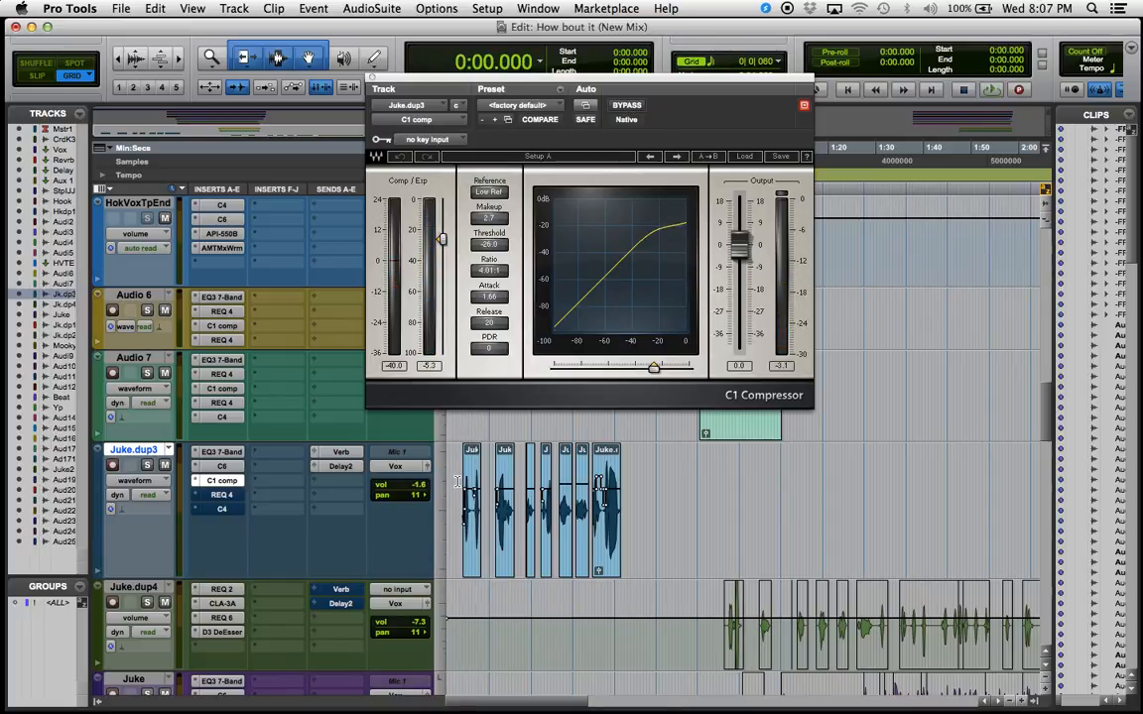
{"action": "left_click", "coordinate": [461, 483]}
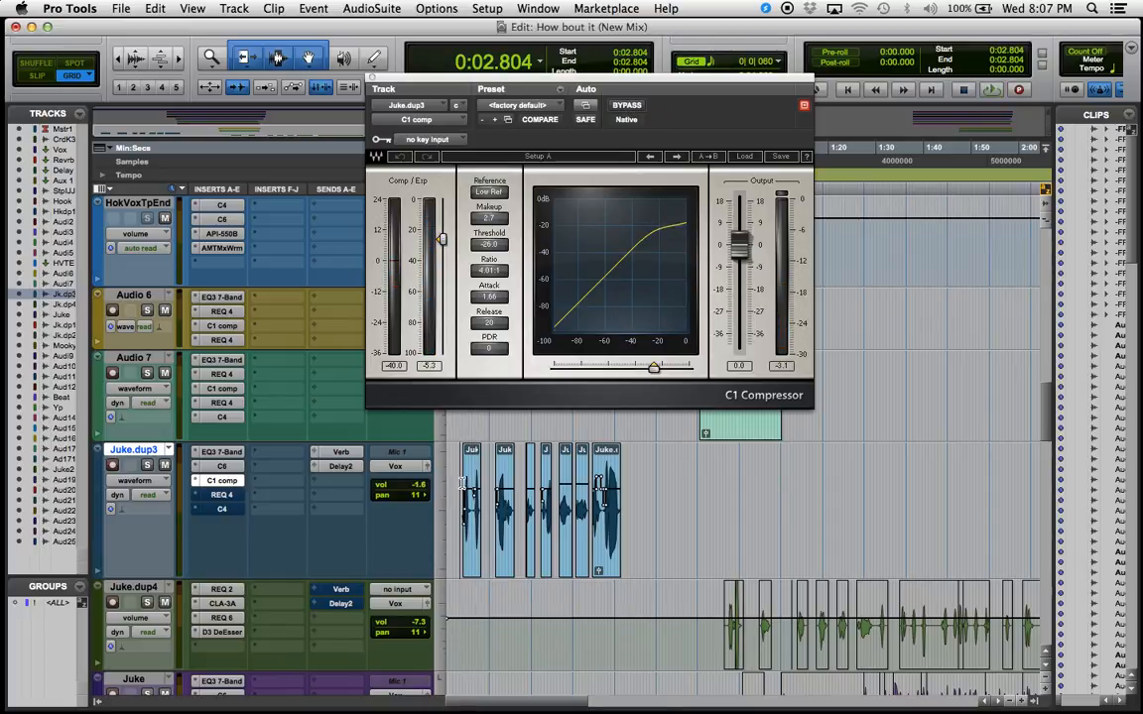
{"action": "key", "text": "space"}
{"action": "left_click", "coordinate": [628, 106]}
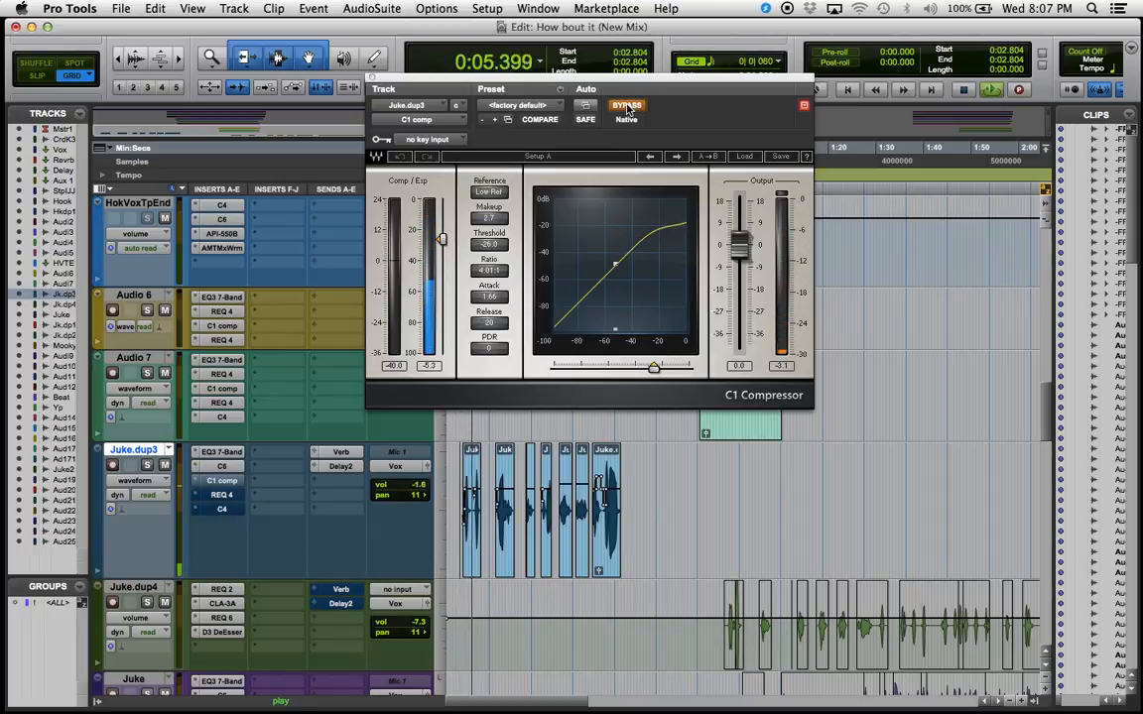
{"action": "key", "text": "space"}
{"action": "left_click", "coordinate": [628, 106]}
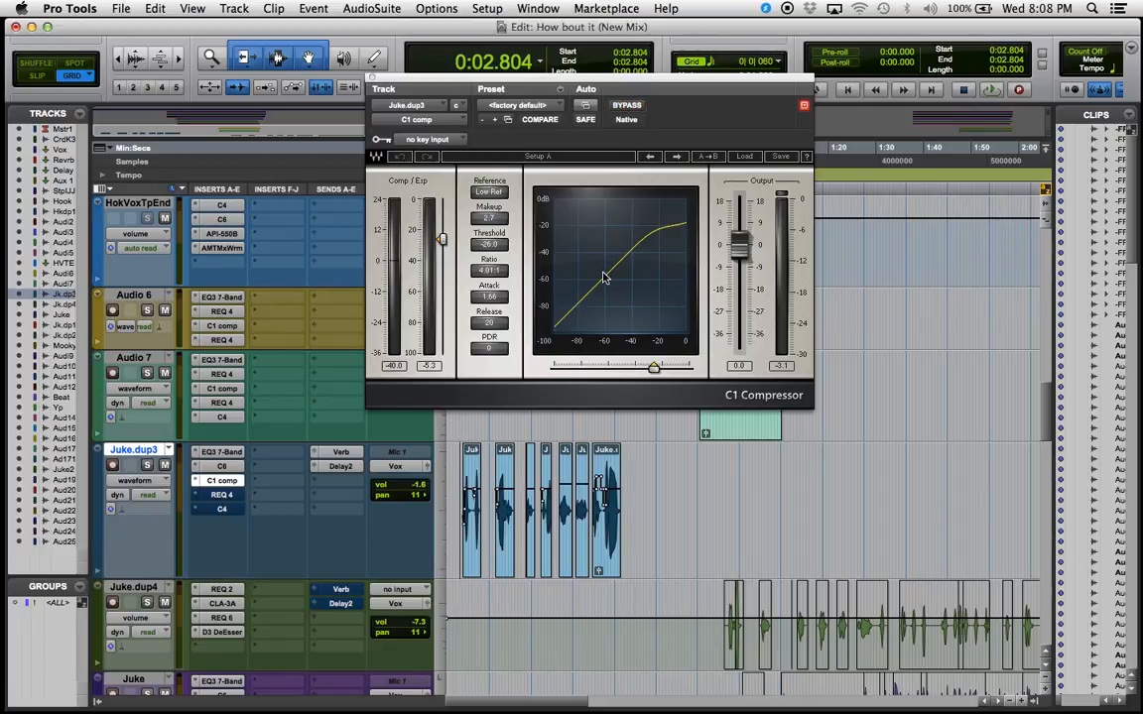
{"action": "key", "text": "space"}
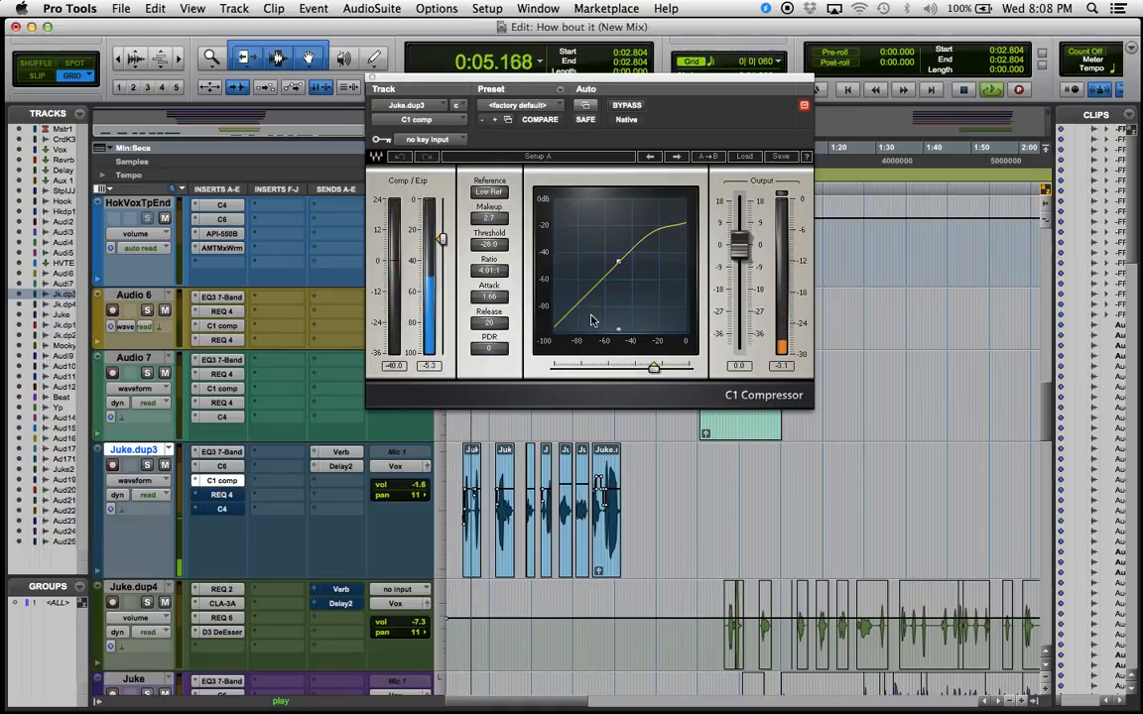
{"action": "key", "text": "space"}
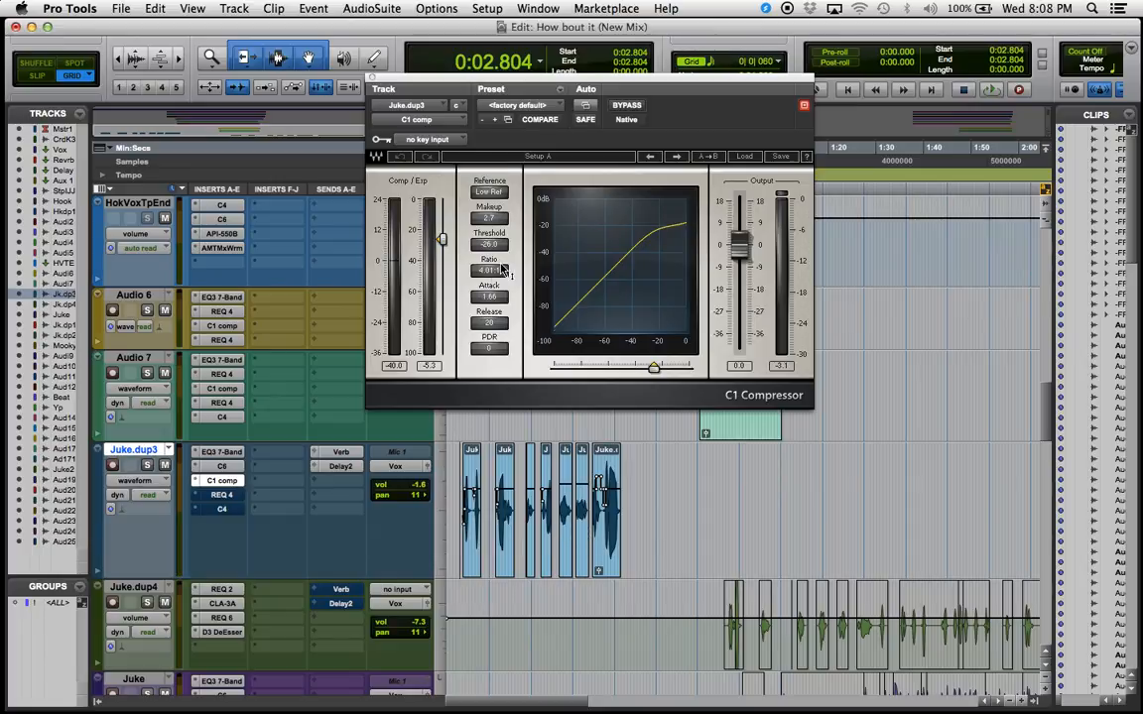
{"action": "left_click", "coordinate": [372, 77]}
Step: Open the REQ 4 on Juke.dup3 and take it out of bypass while the vocal plays
{"action": "left_click", "coordinate": [221, 494]}
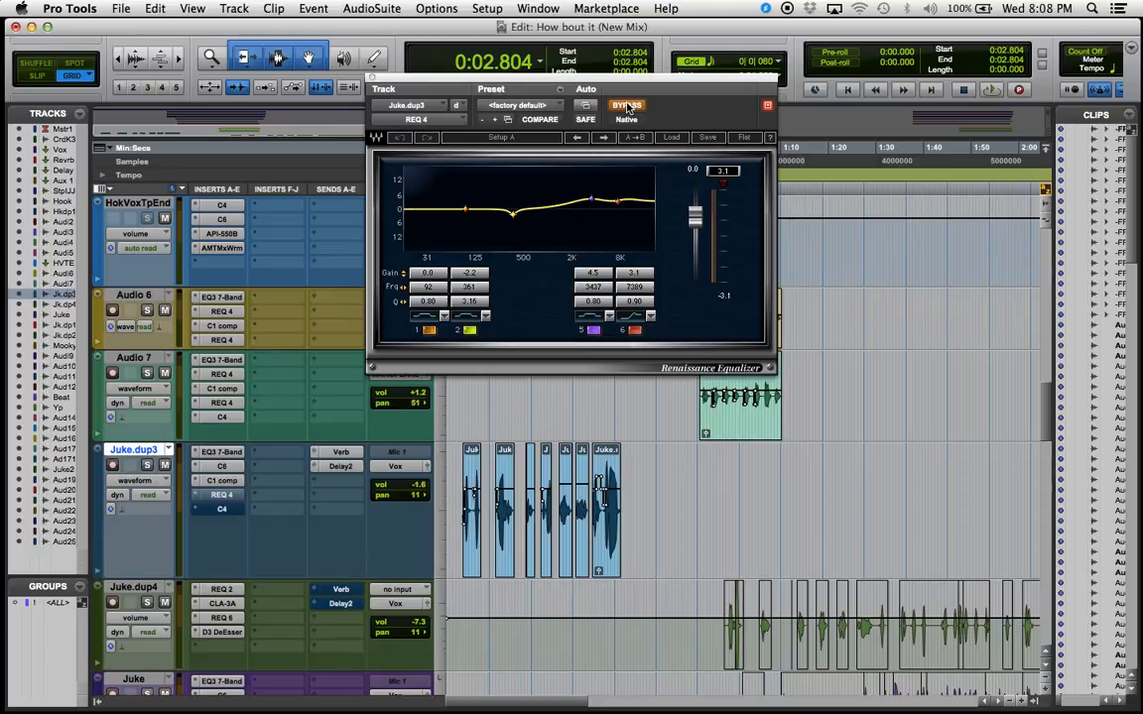
{"action": "key", "text": "space"}
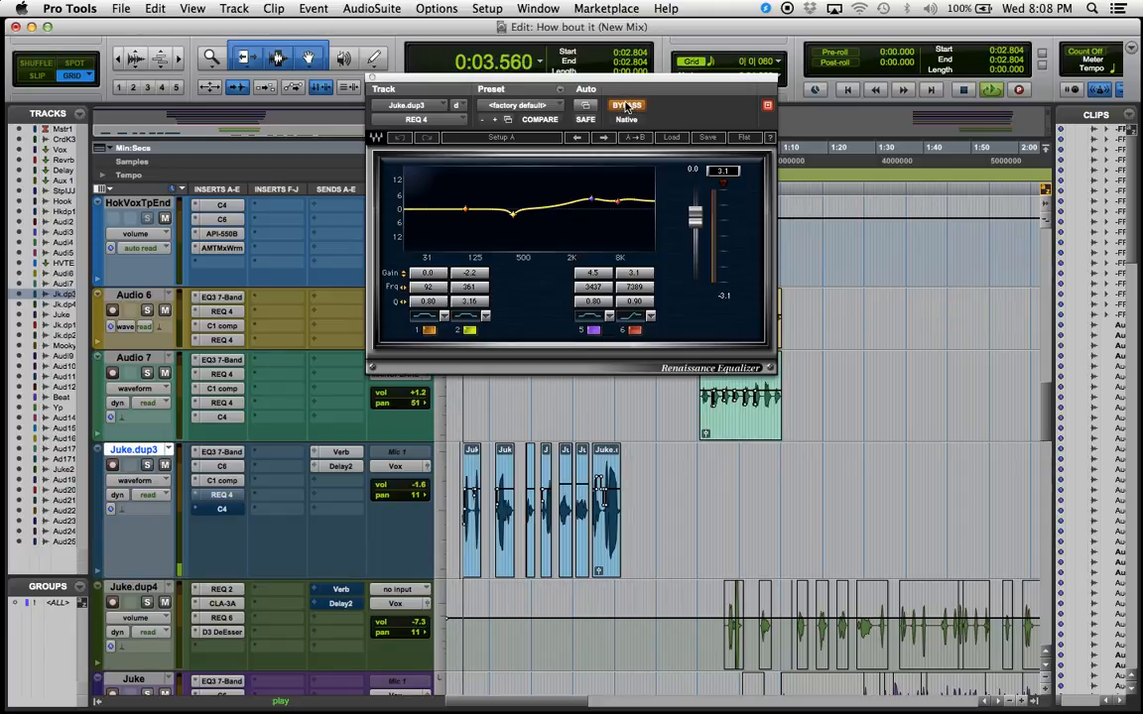
{"action": "left_click", "coordinate": [626, 106]}
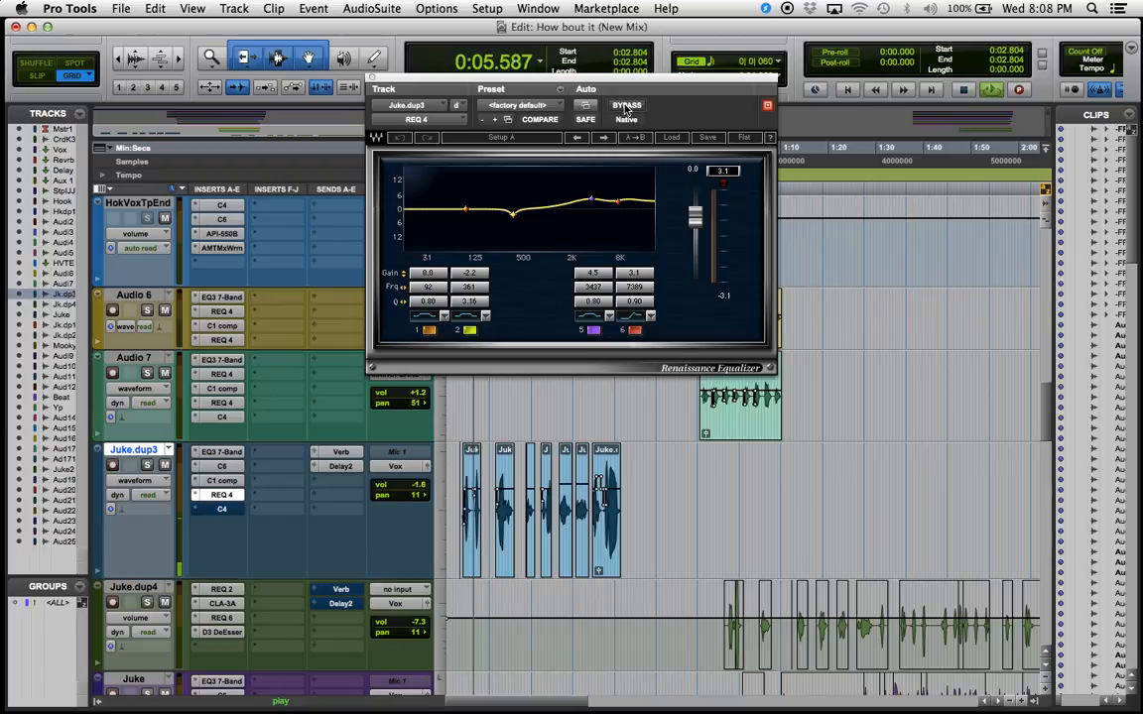
Step: Compare the Juke.dup3 vocal with REQ 4 active and bypassed from 0:02.804, leave it active and close the plug-in
{"action": "key", "text": "space"}
{"action": "key", "text": "space"}
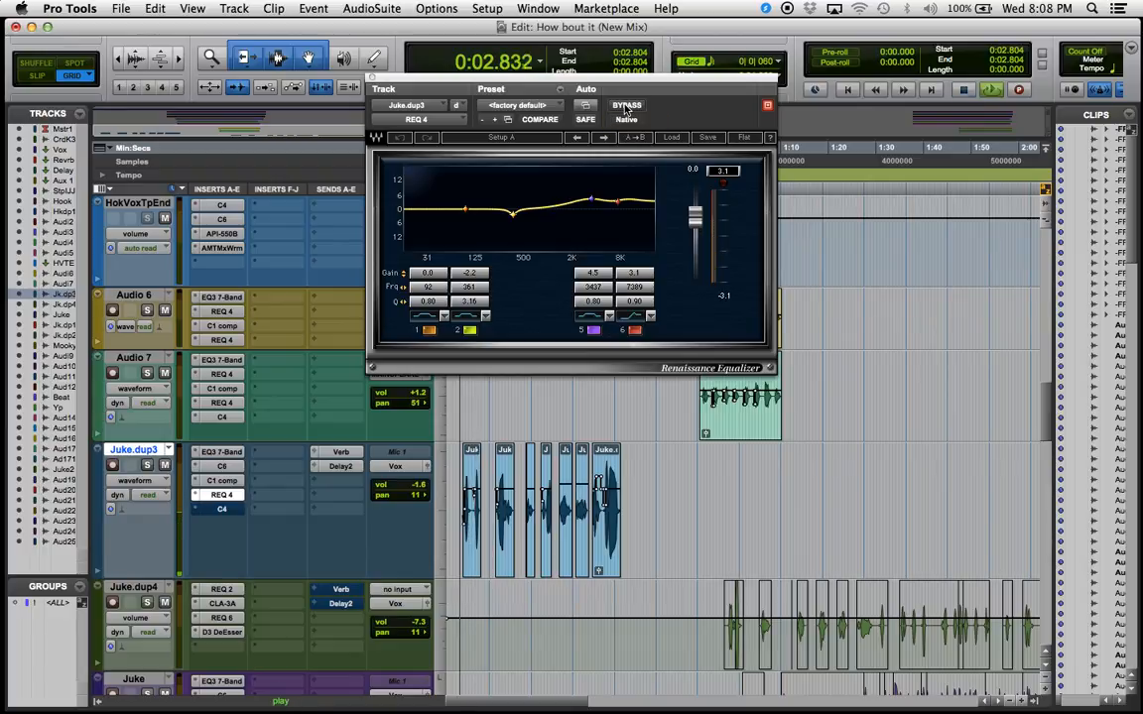
{"action": "left_click", "coordinate": [626, 106]}
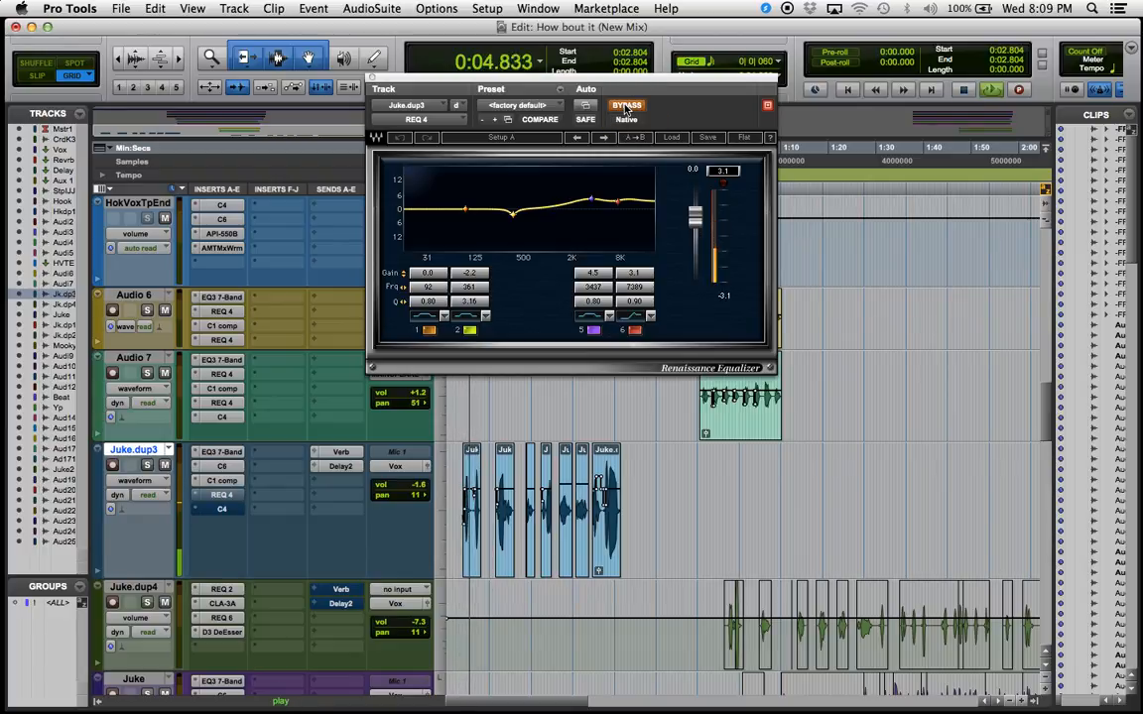
{"action": "left_click", "coordinate": [626, 106]}
{"action": "key", "text": "space"}
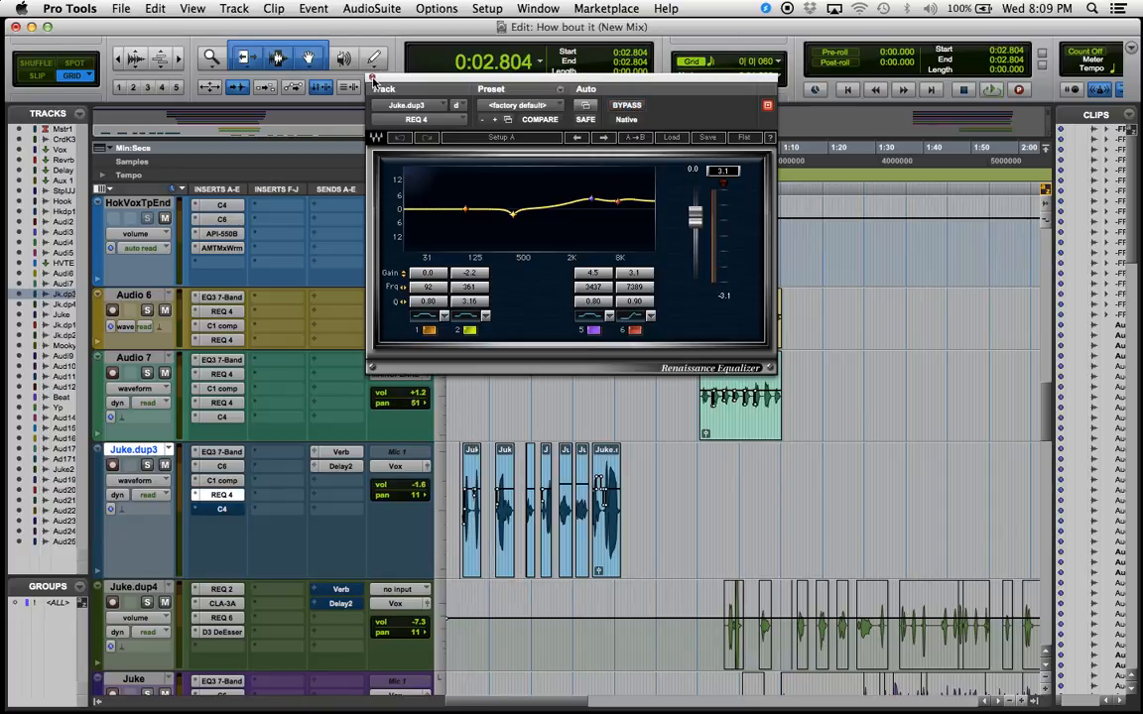
{"action": "left_click", "coordinate": [372, 77]}
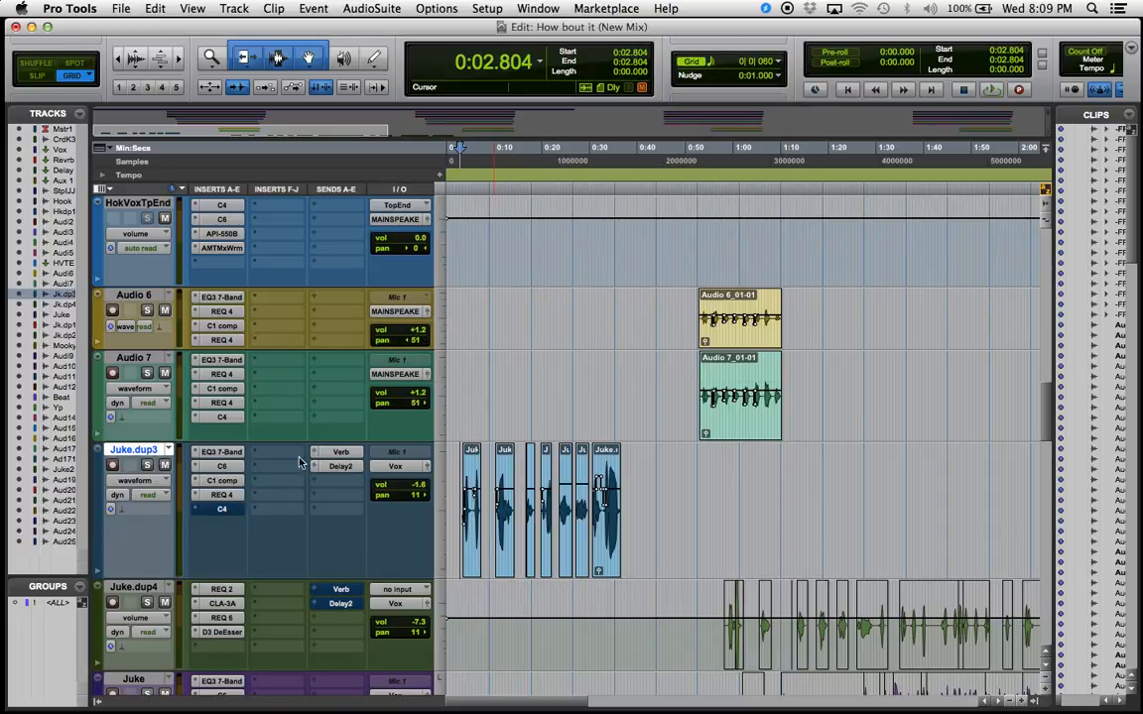
Step: Open the C4 on Juke.dup3, take it out of bypass and play the vocal through it
{"action": "left_click", "coordinate": [226, 510]}
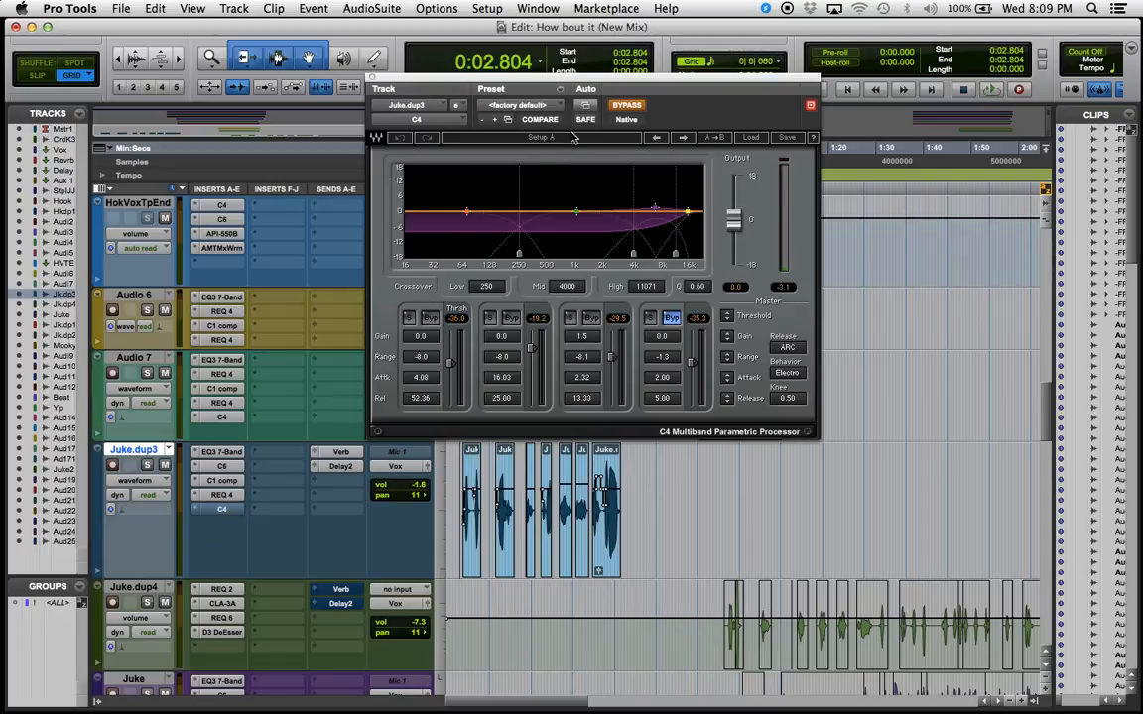
{"action": "left_click", "coordinate": [638, 109]}
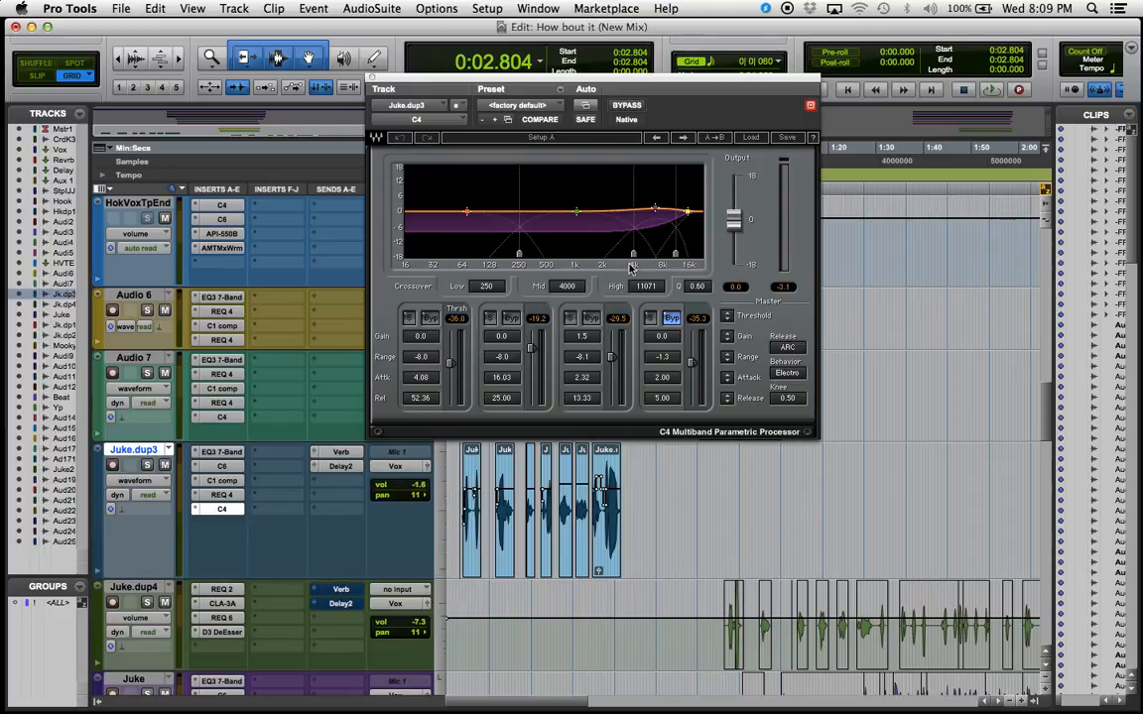
{"action": "key", "text": "space"}
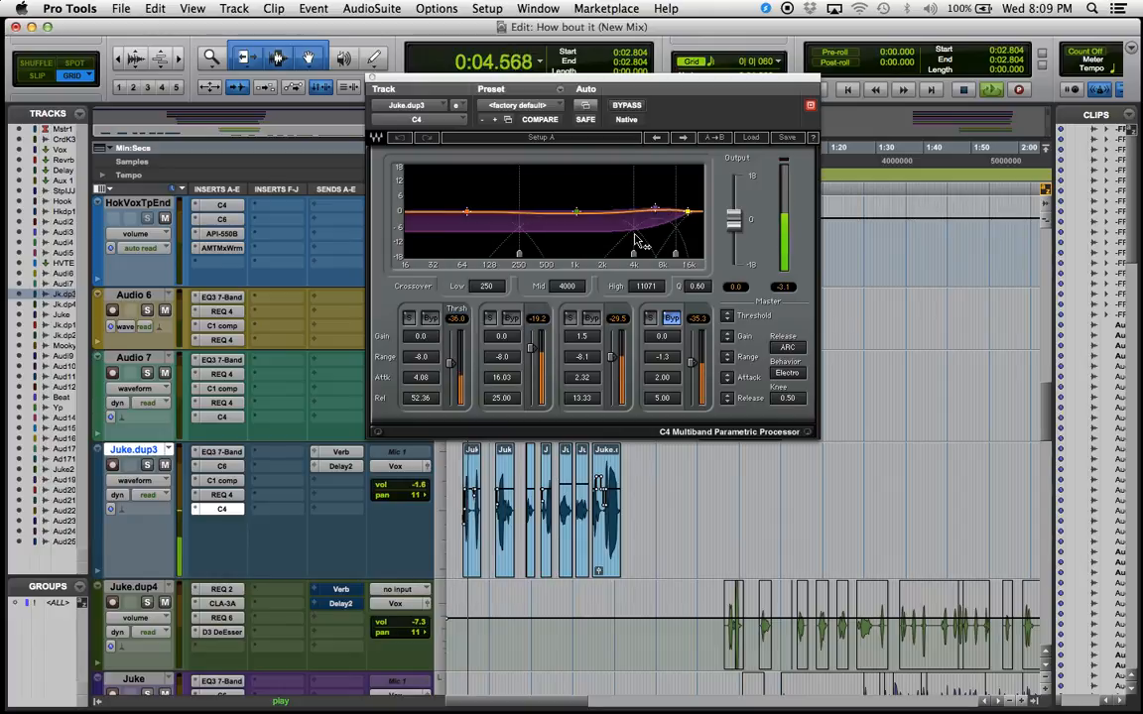
{"action": "key", "text": "space"}
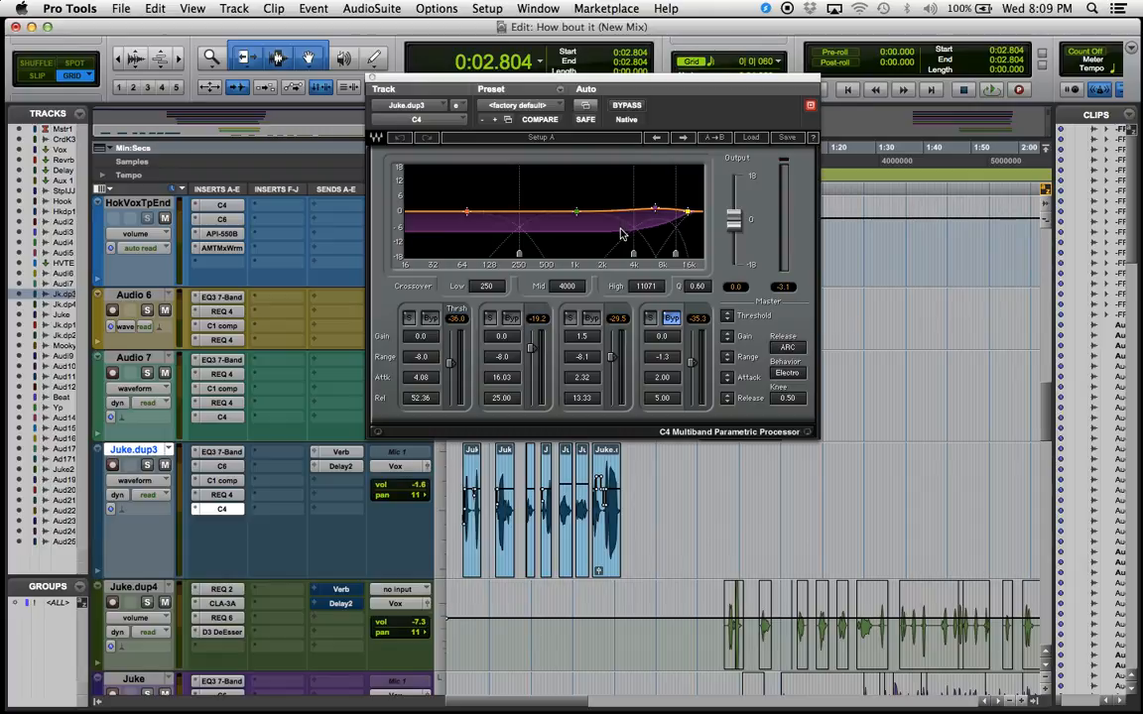
Step: Compare the Juke.dup3 vocal with C4 active and bypassed, leave it active and close the plug-in
{"action": "key", "text": "space"}
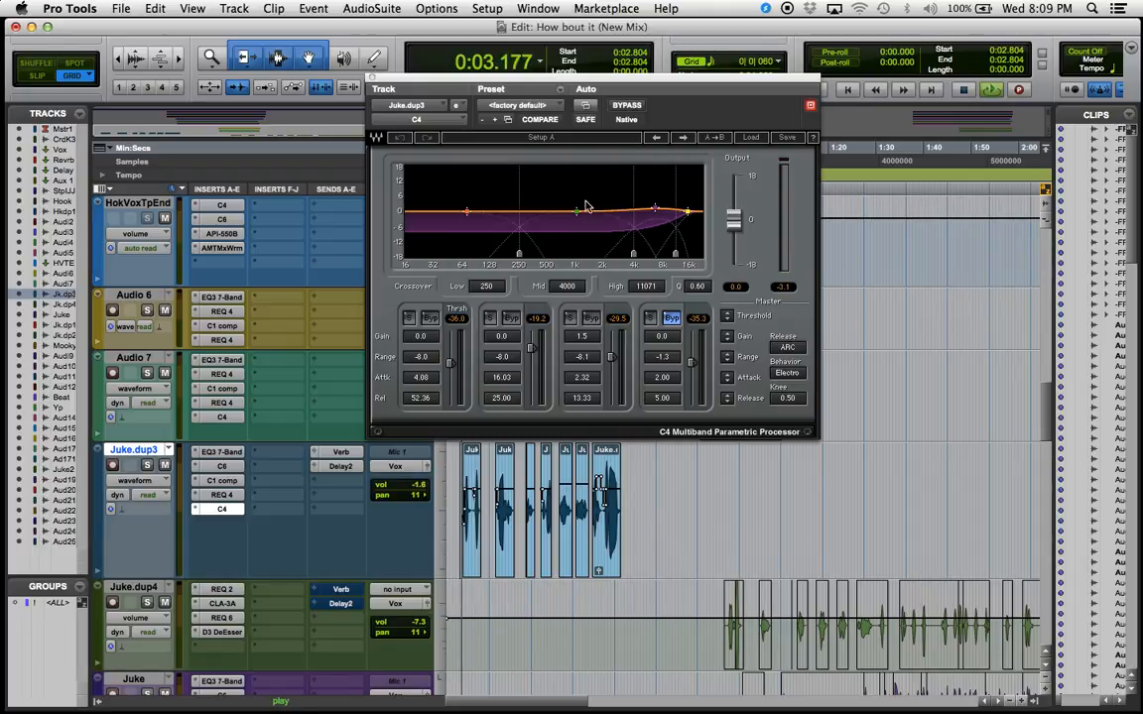
{"action": "key", "text": "space"}
{"action": "left_click", "coordinate": [627, 105]}
{"action": "key", "text": "space"}
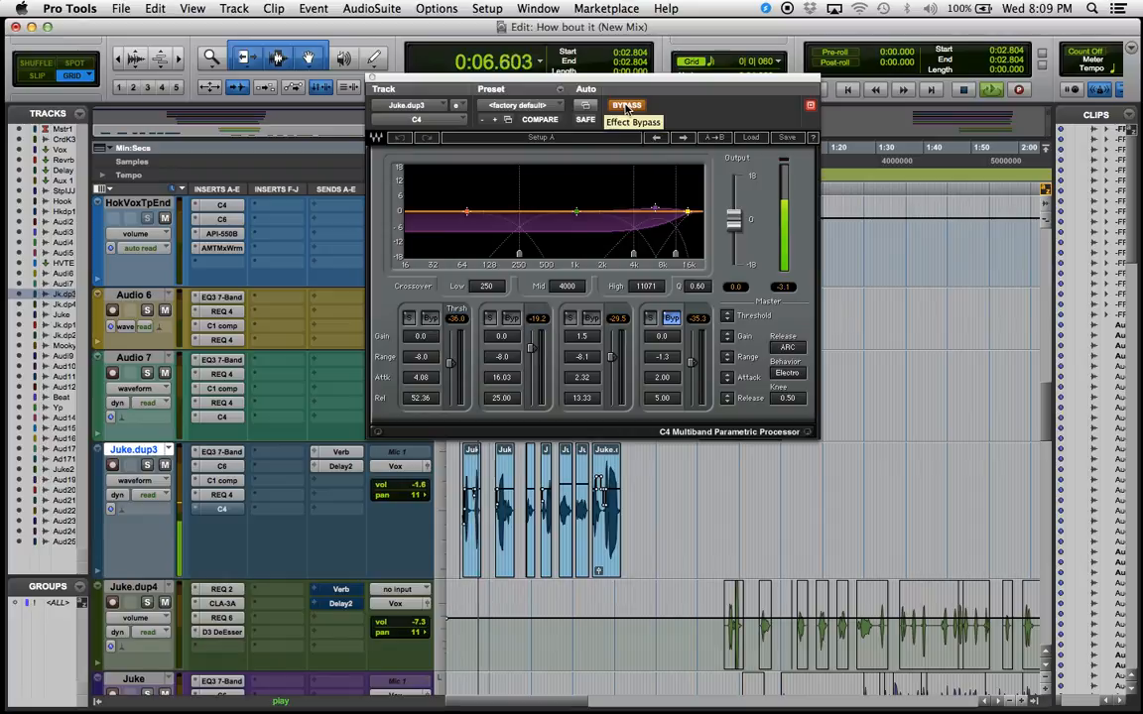
{"action": "key", "text": "space"}
{"action": "left_click", "coordinate": [627, 105]}
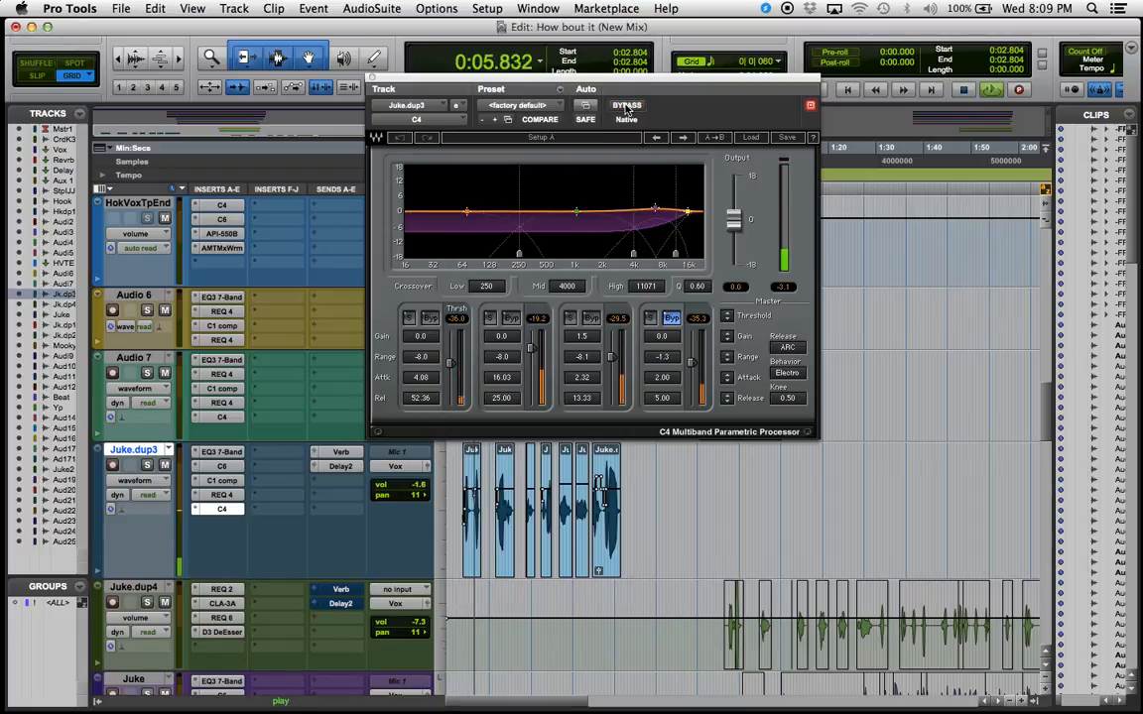
{"action": "key", "text": "space"}
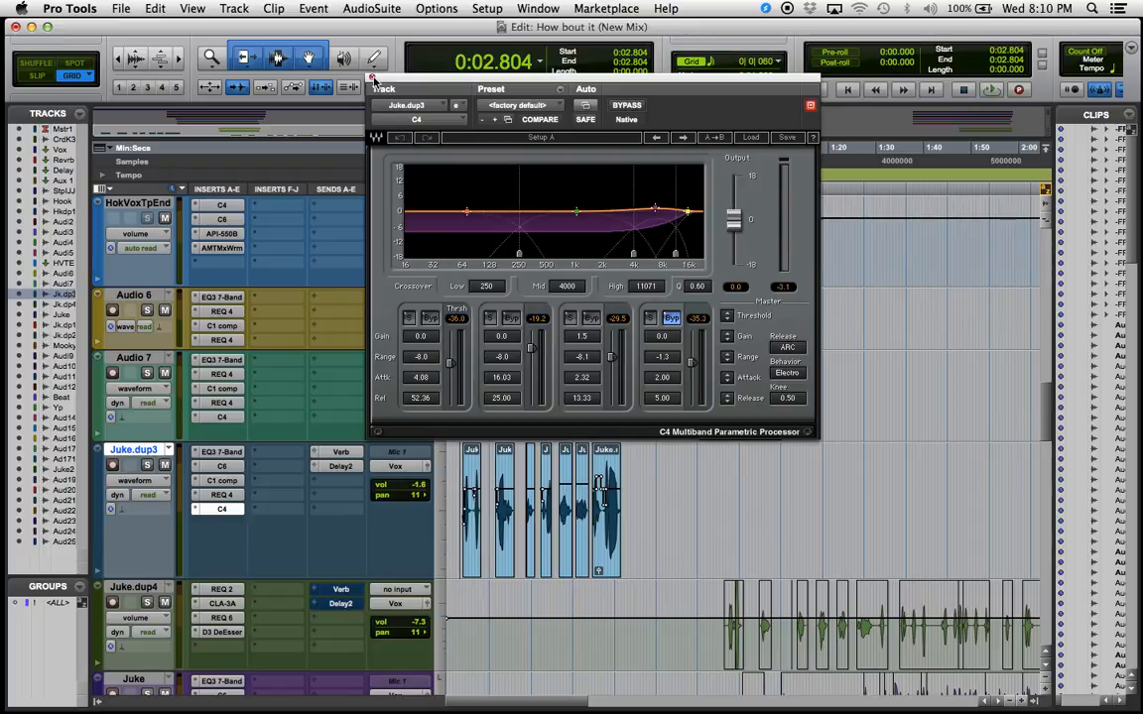
{"action": "left_click", "coordinate": [372, 78]}
Step: Check the settings of the Verb send on Juke.dup3
{"action": "scroll", "coordinate": [356, 477], "scroll_direction": "down", "scroll_amount": 3}
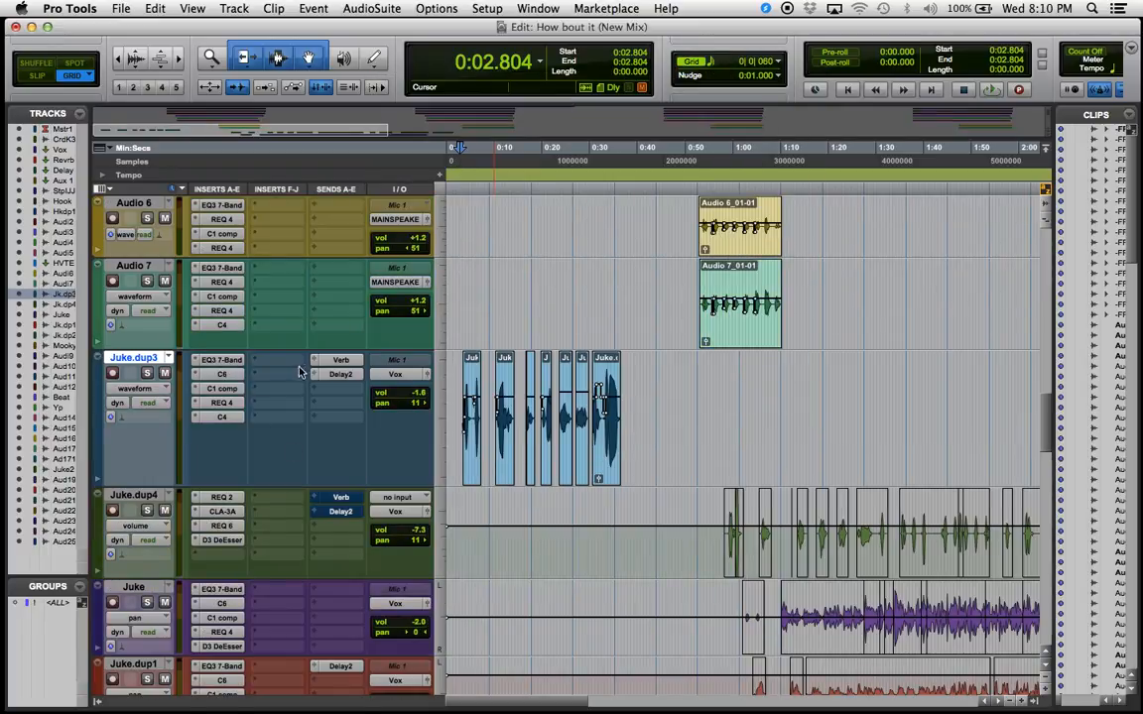
{"action": "left_click", "coordinate": [340, 360]}
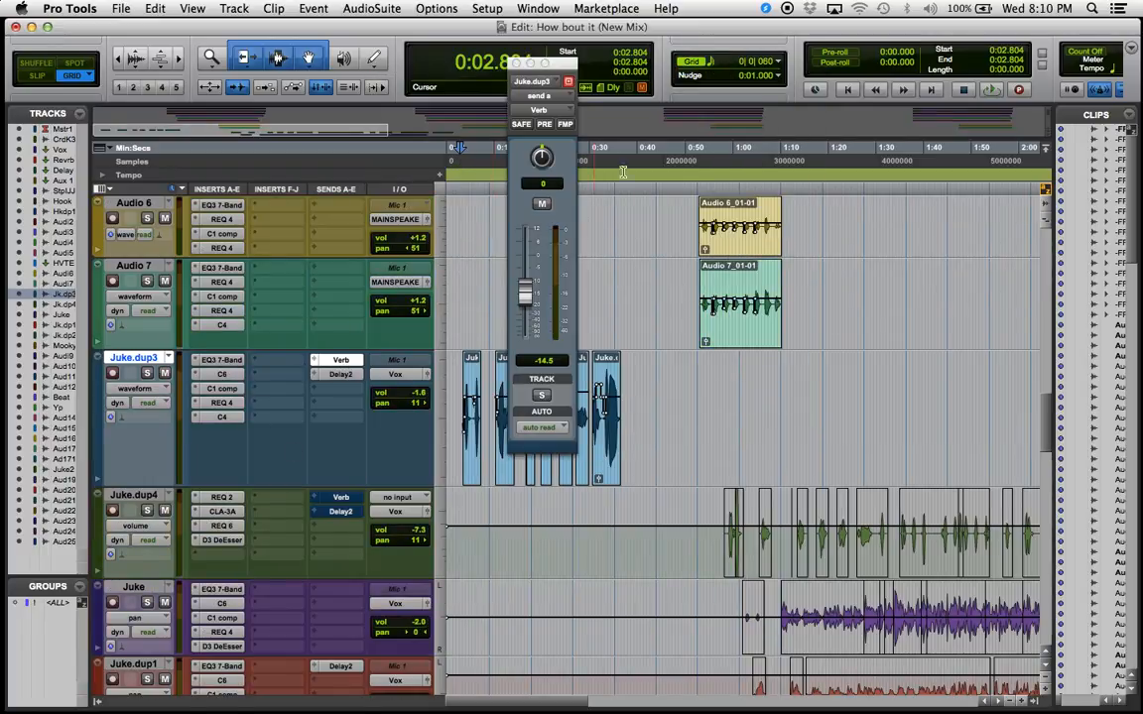
{"action": "left_click", "coordinate": [515, 63]}
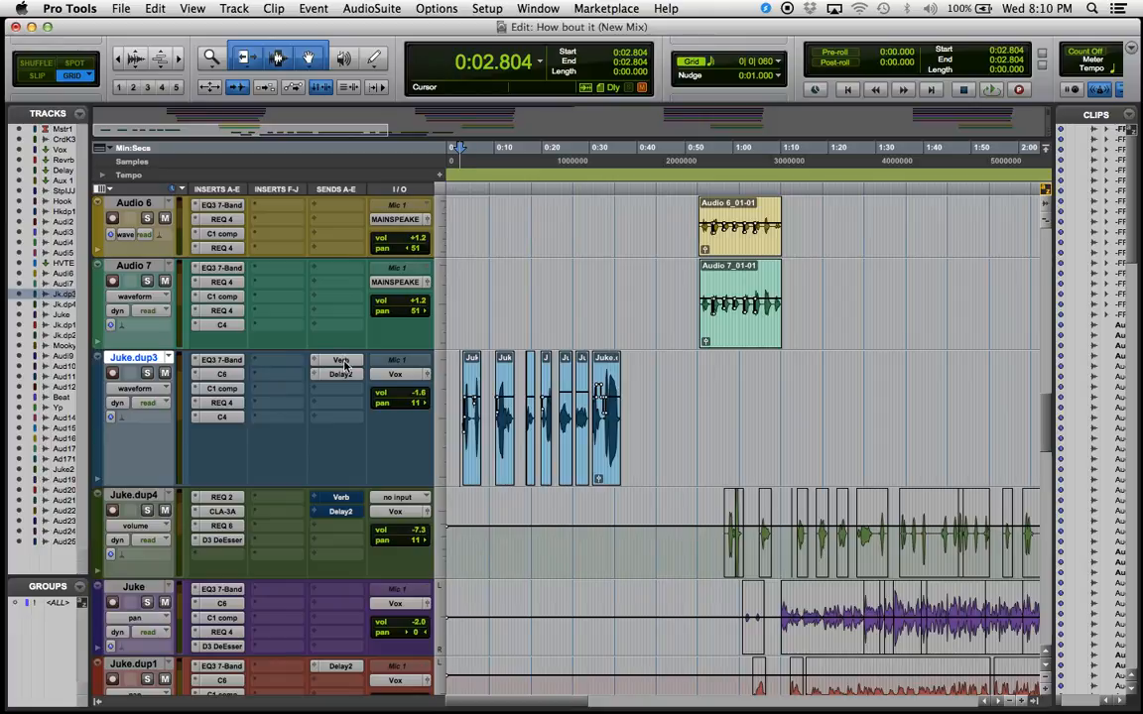
Step: Play the mix from 0:02.804 and compare it with the Reverb track muted and unmuted, leaving it unmuted
{"action": "scroll", "coordinate": [283, 425], "scroll_direction": "up", "scroll_amount": 15}
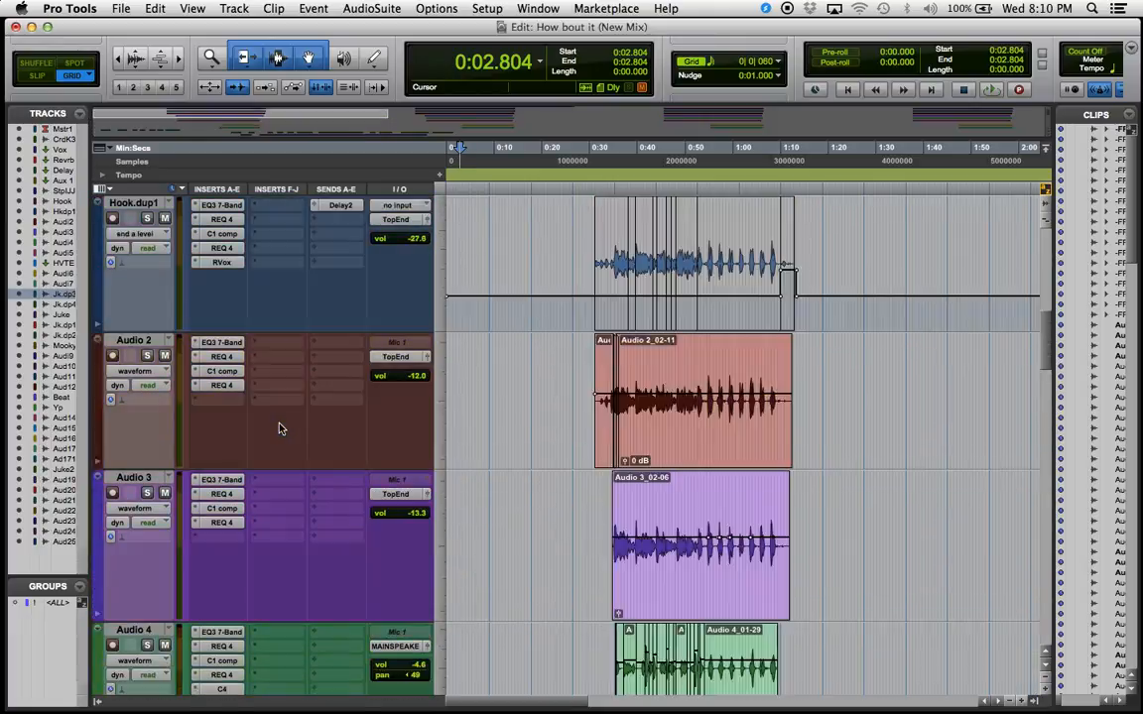
{"action": "scroll", "coordinate": [277, 428], "scroll_direction": "up", "scroll_amount": 4}
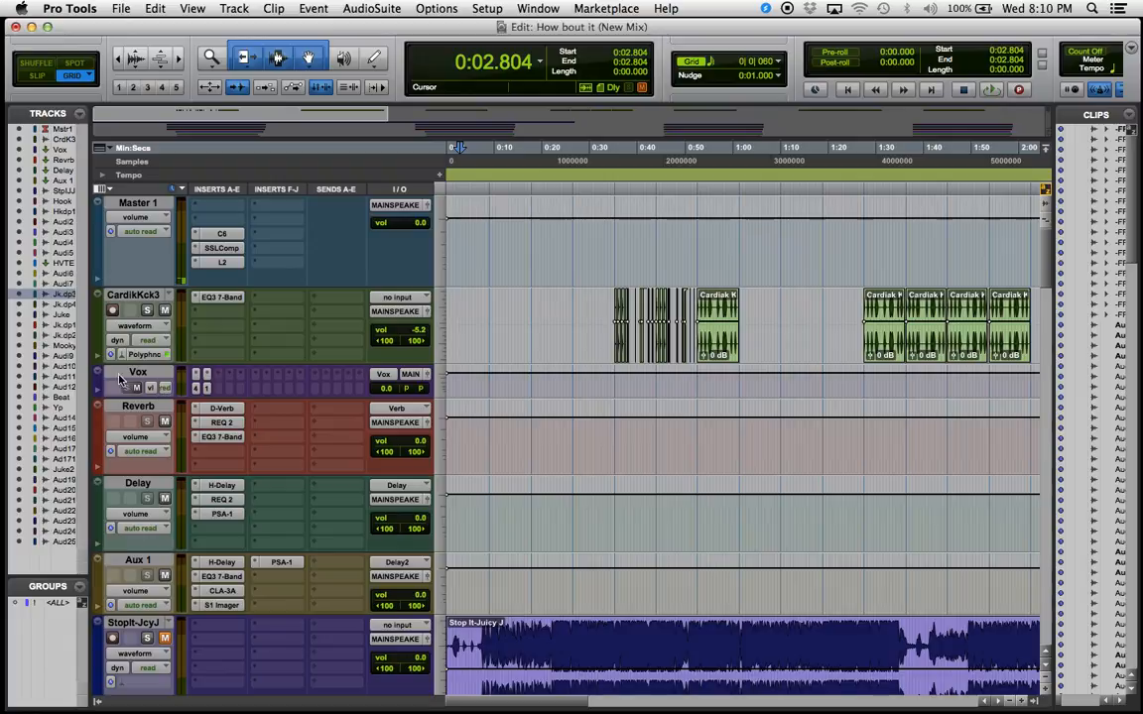
{"action": "left_click", "coordinate": [134, 408]}
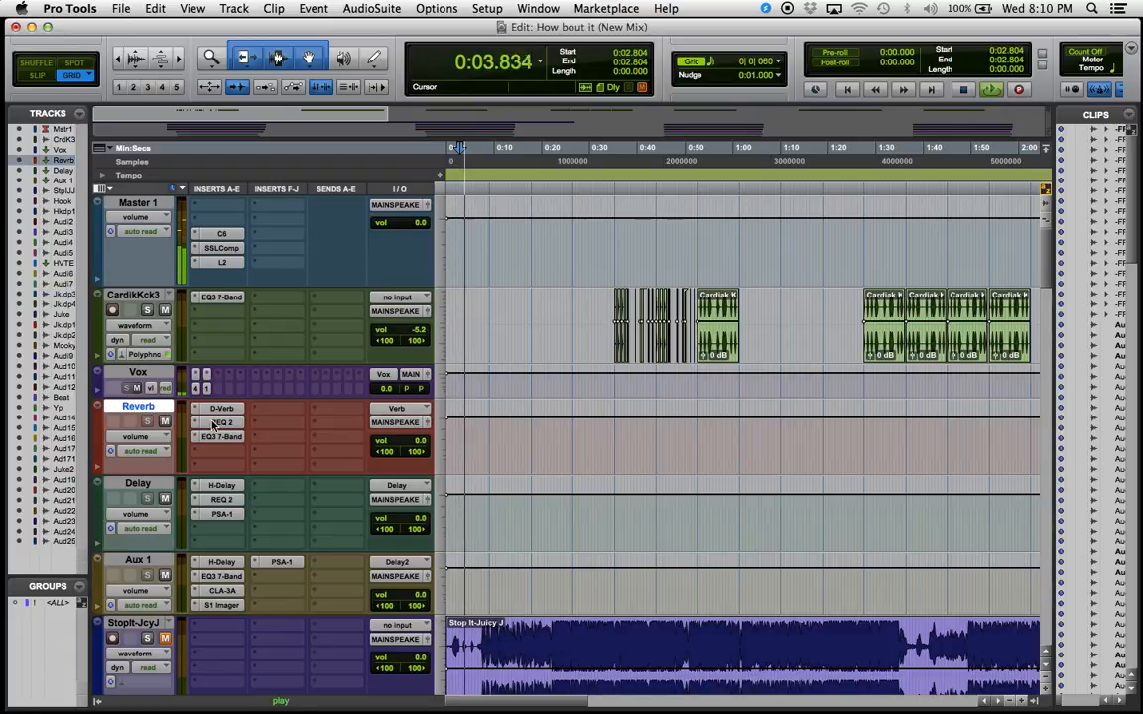
{"action": "left_click", "coordinate": [165, 424]}
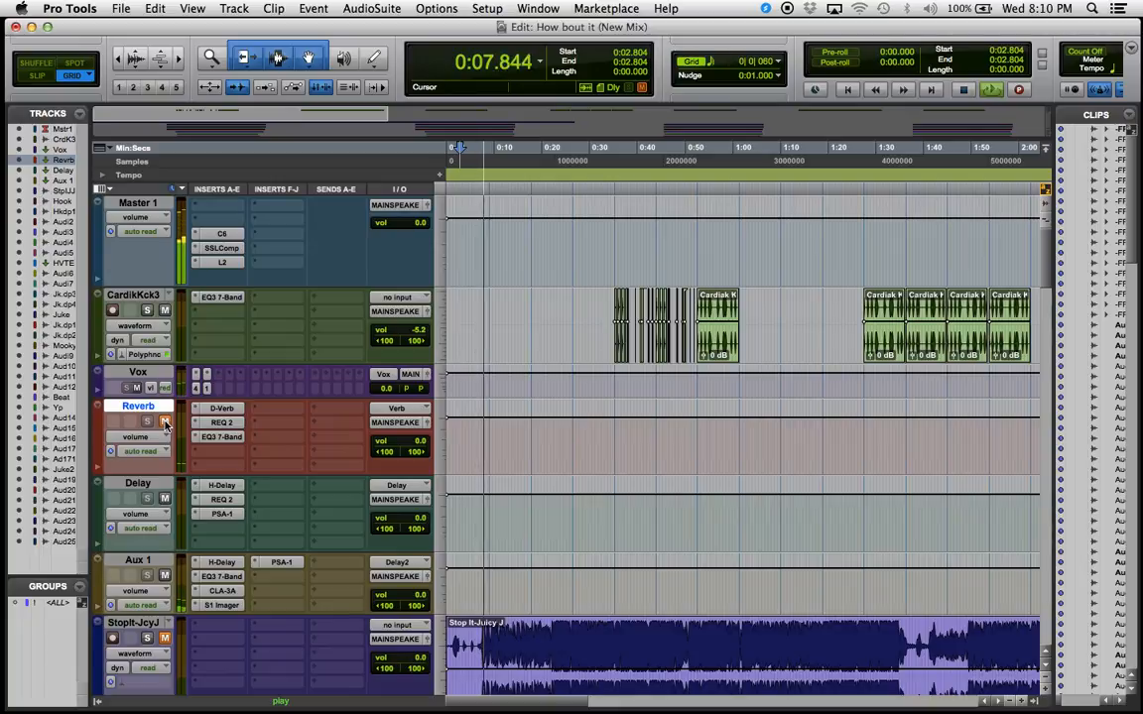
{"action": "left_click", "coordinate": [166, 423]}
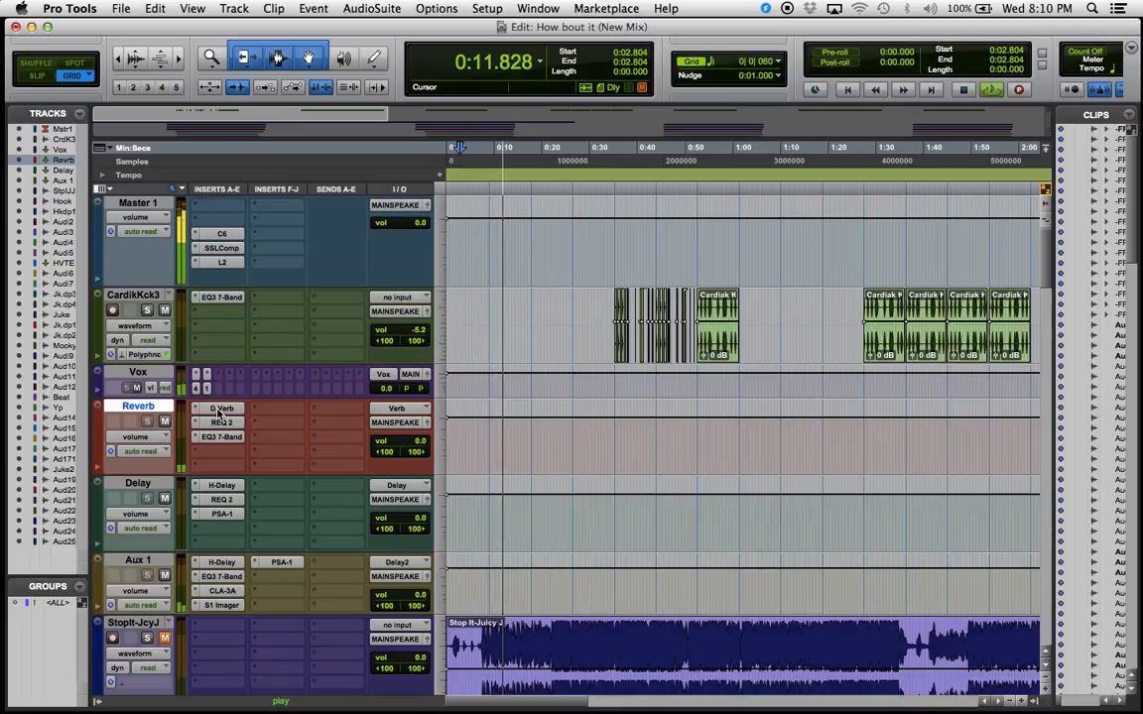
{"action": "scroll", "coordinate": [219, 454], "scroll_direction": "down", "scroll_amount": 10}
{"action": "key", "text": "space"}
Step: Move the Juke.dup3 track between the Reverb and Delay tracks and solo it
{"action": "scroll", "coordinate": [245, 509], "scroll_direction": "down", "scroll_amount": 8}
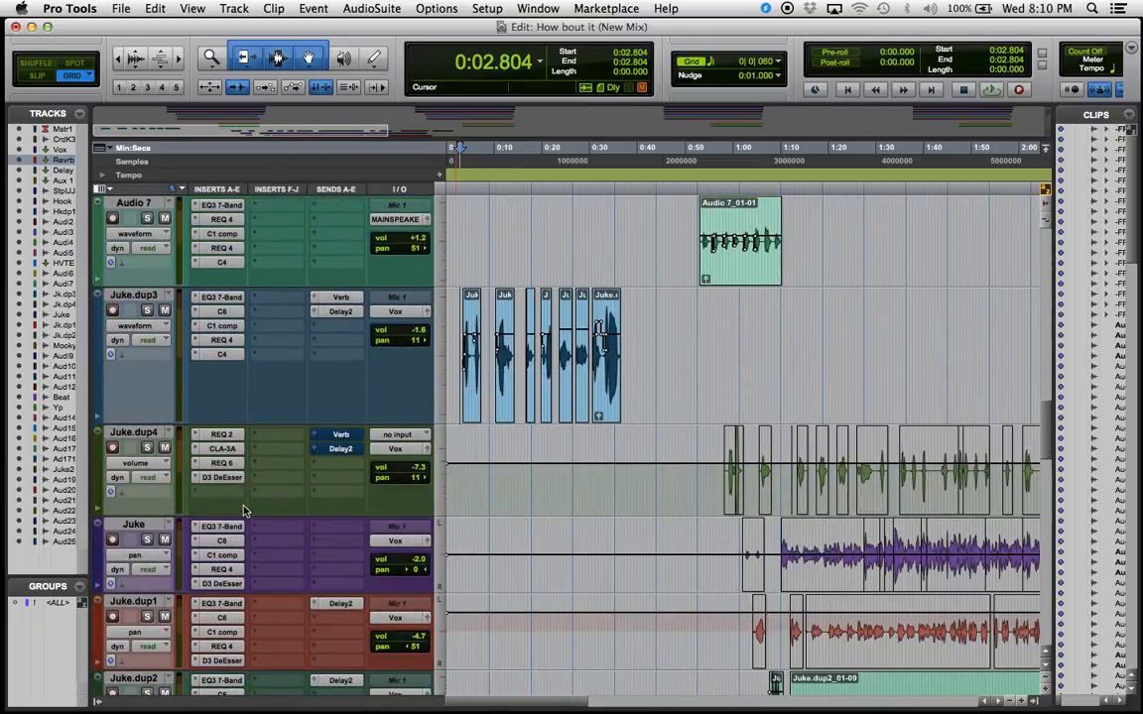
{"action": "scroll", "coordinate": [245, 509], "scroll_direction": "down", "scroll_amount": 2}
{"action": "scroll", "coordinate": [173, 330], "scroll_direction": "up", "scroll_amount": 2}
{"action": "scroll", "coordinate": [168, 322], "scroll_direction": "up", "scroll_amount": 20}
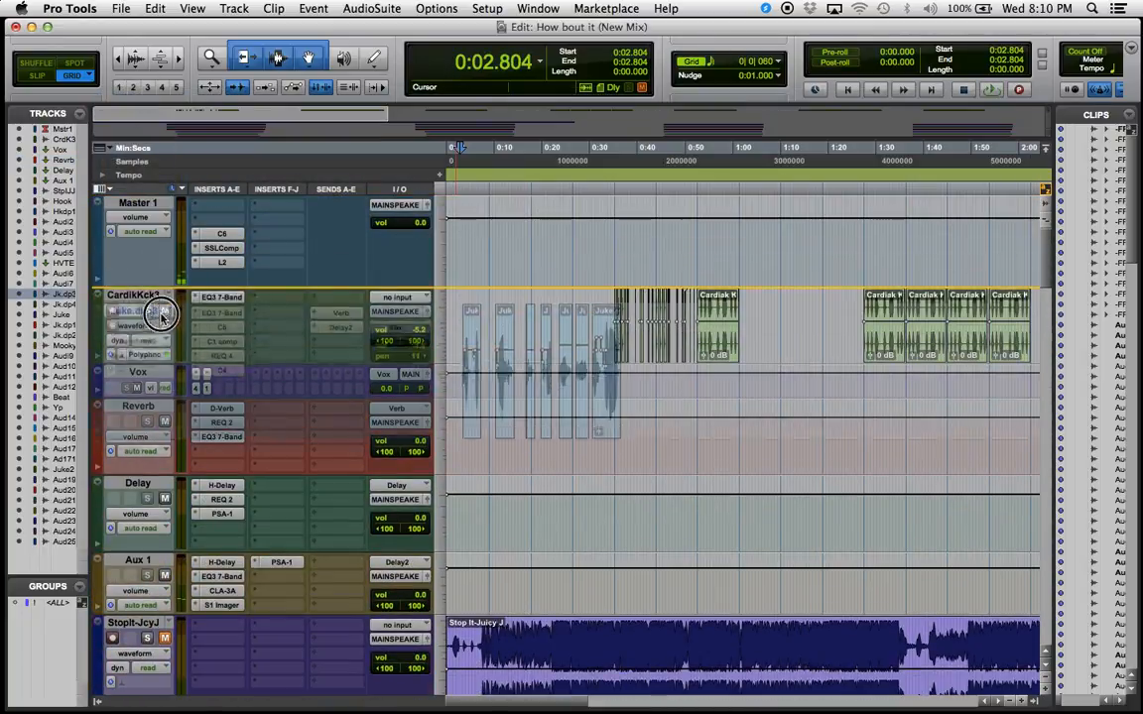
{"action": "left_click_drag", "start_coordinate": [161, 313], "coordinate": [172, 486]}
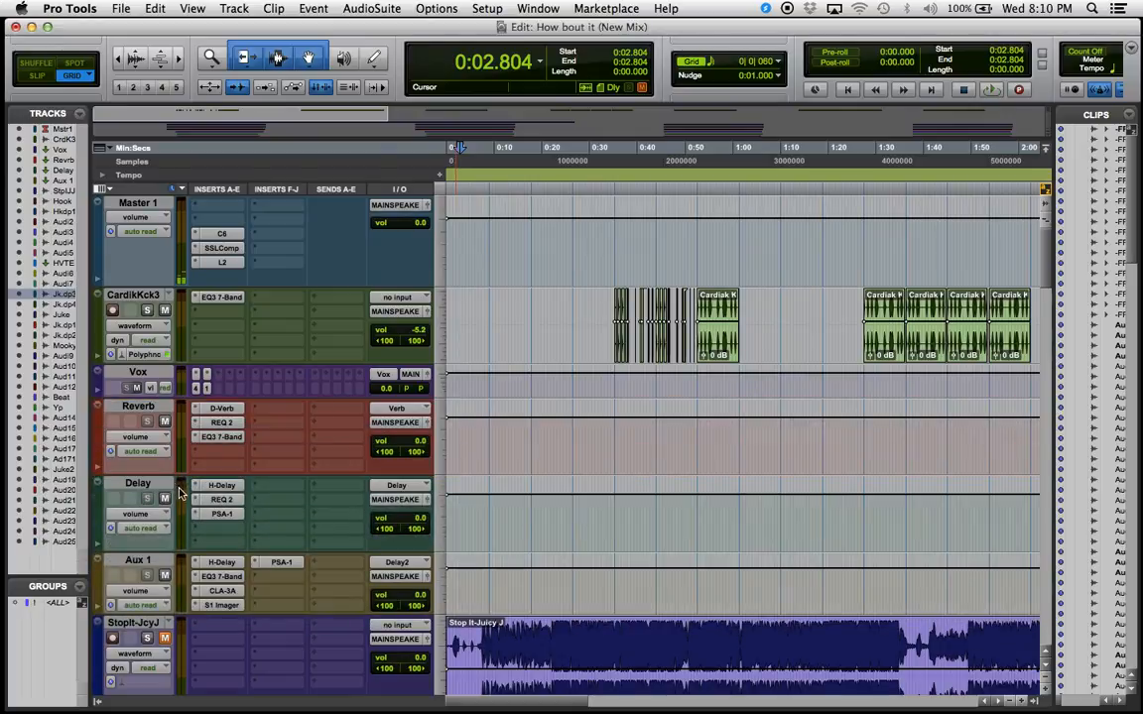
{"action": "left_click", "coordinate": [147, 498]}
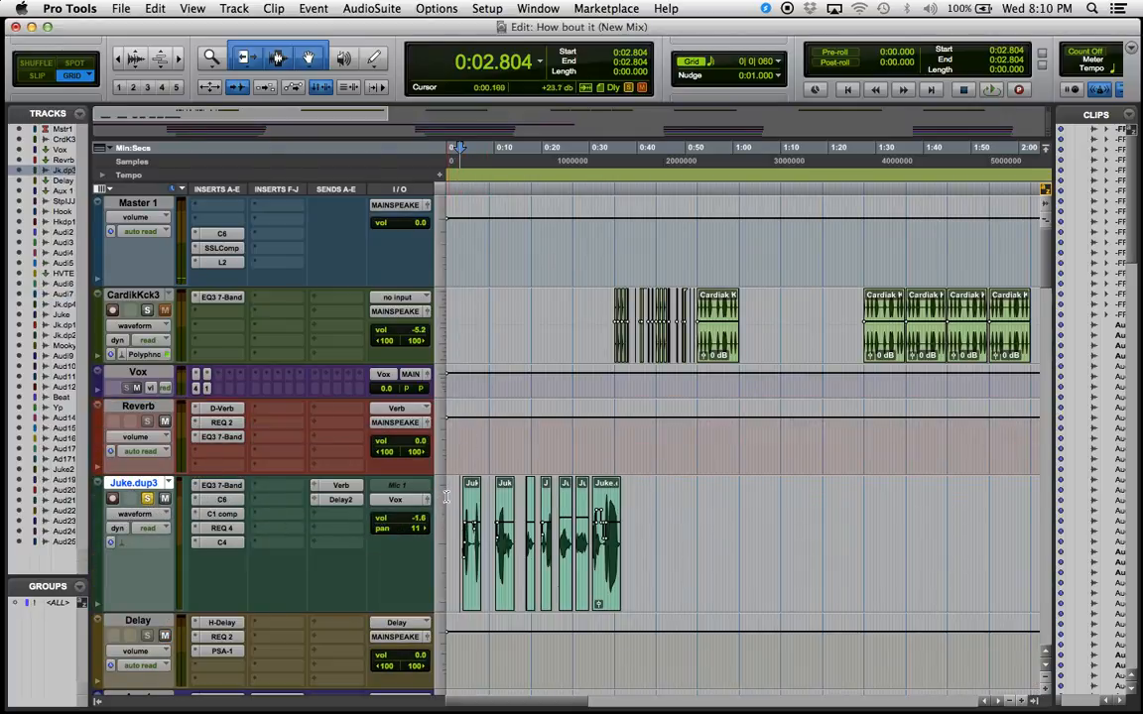
Step: Play the soloed vocal and examine the D-Verb settings on the Reverb track
{"action": "key", "text": "space"}
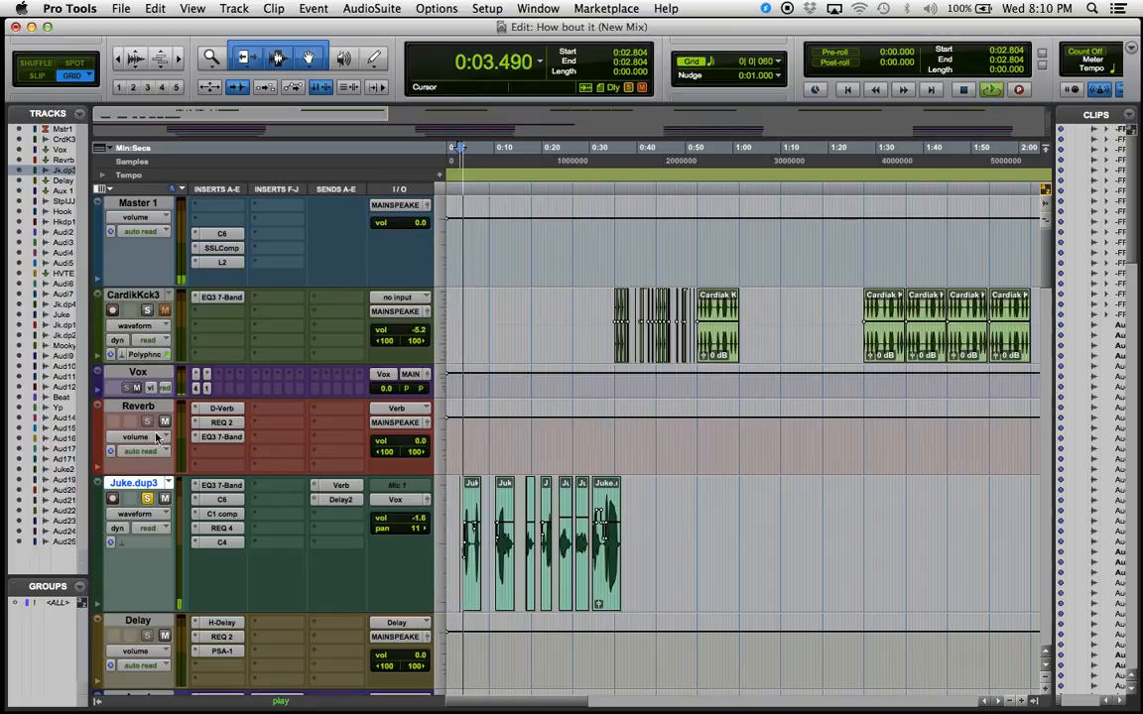
{"action": "left_click", "coordinate": [221, 410]}
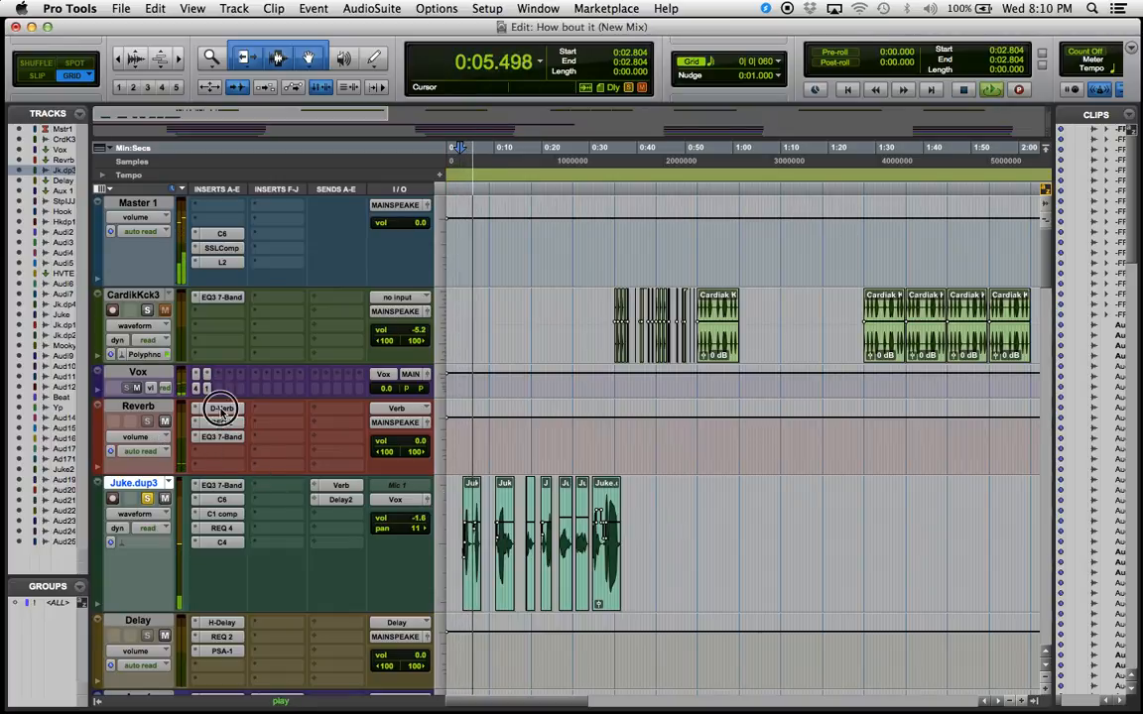
{"action": "key", "text": "space"}
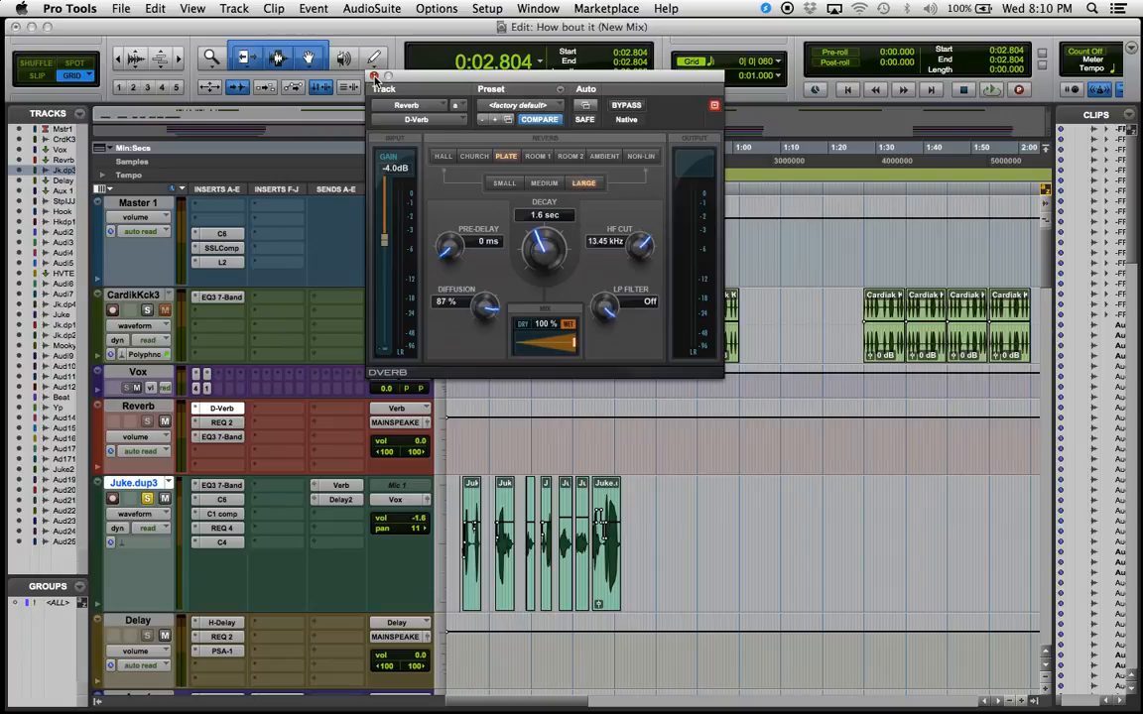
{"action": "left_click", "coordinate": [374, 76]}
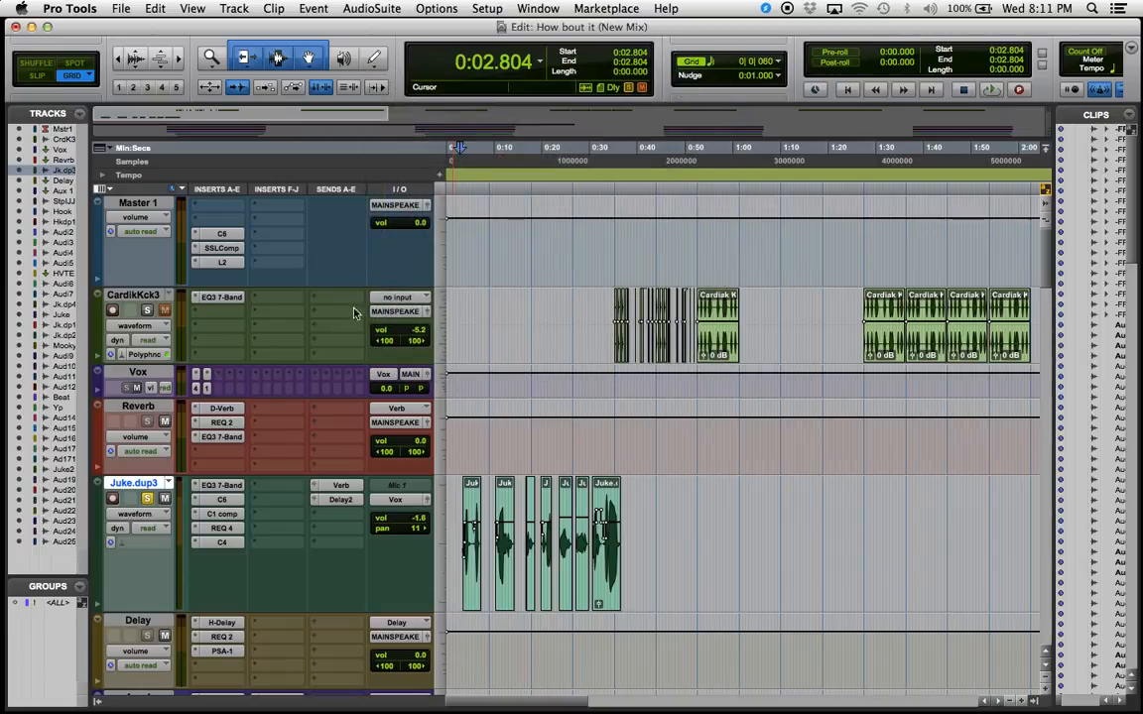
Step: Examine the REQ 2 and EQ3 7-Band curves on the Reverb track and compare how they shape the reverb
{"action": "left_click", "coordinate": [221, 422]}
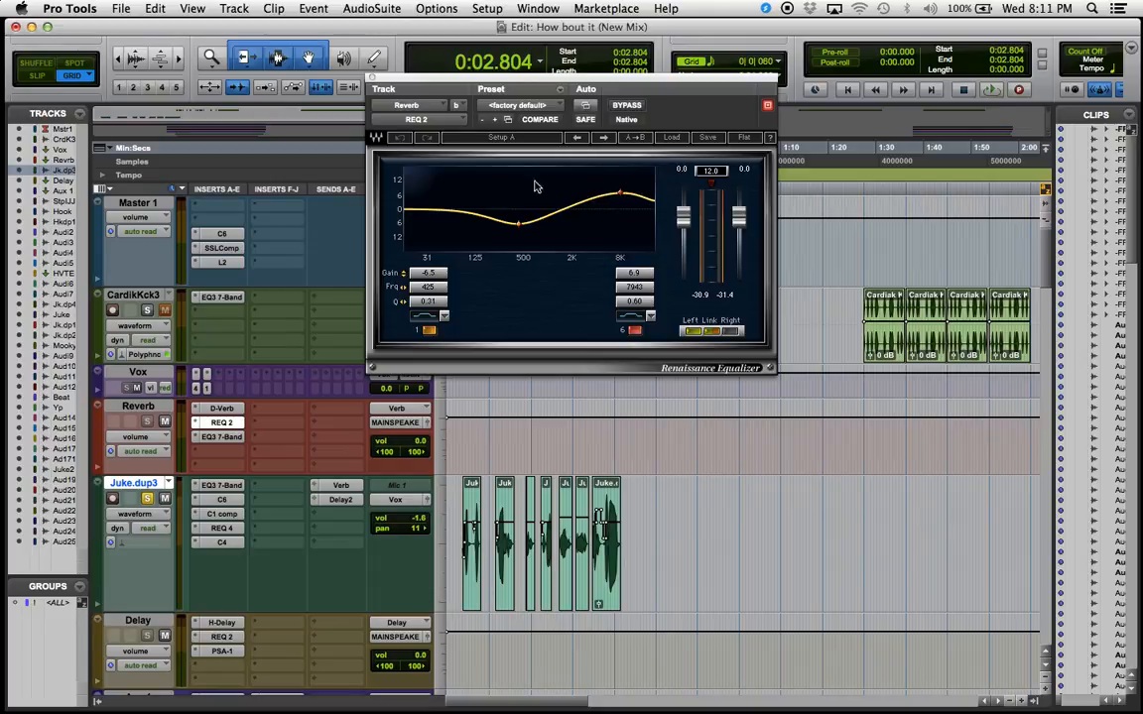
{"action": "left_click", "coordinate": [373, 78]}
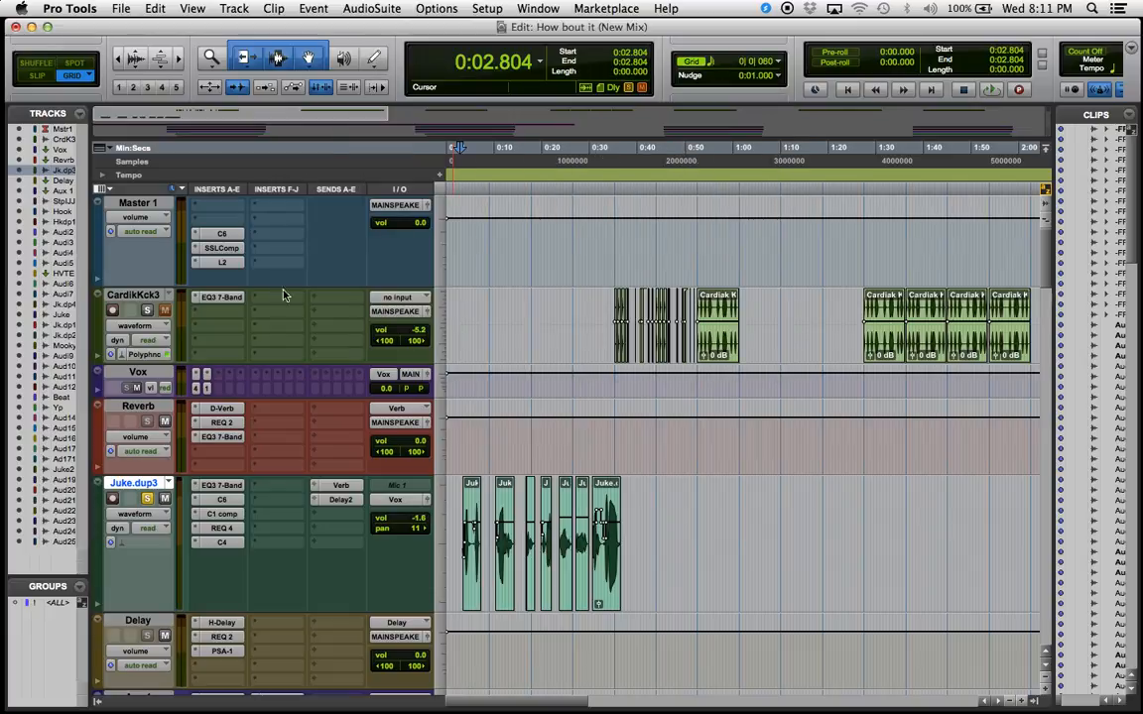
{"action": "left_click", "coordinate": [220, 436]}
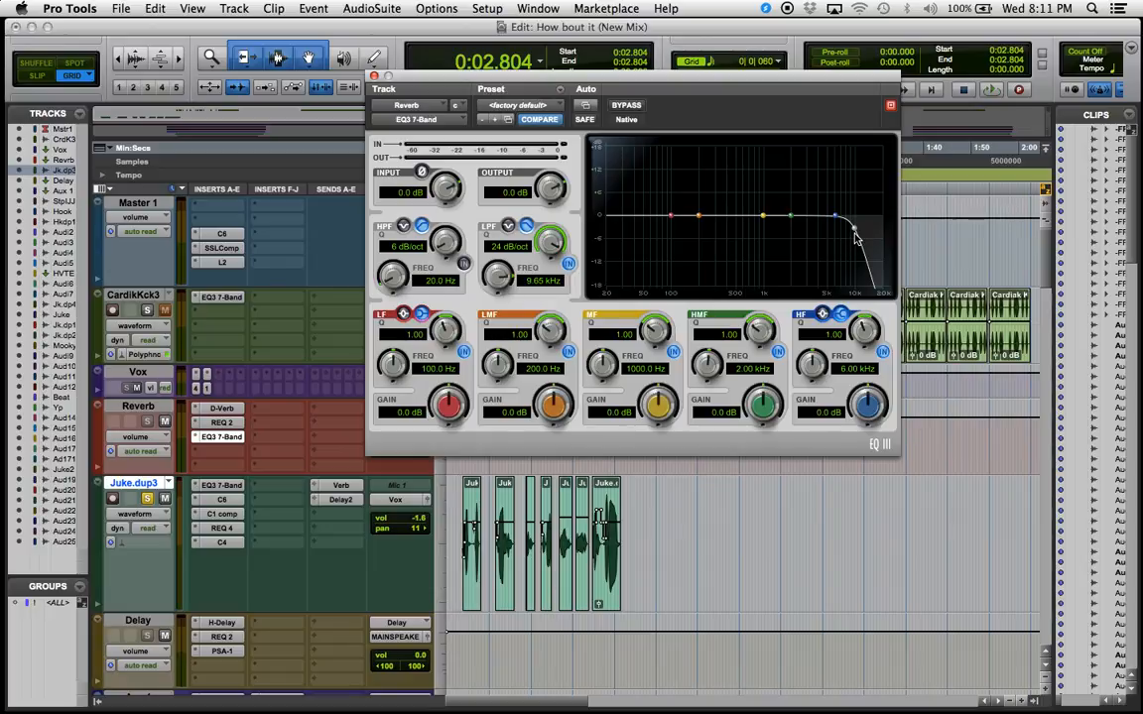
{"action": "left_click", "coordinate": [219, 423]}
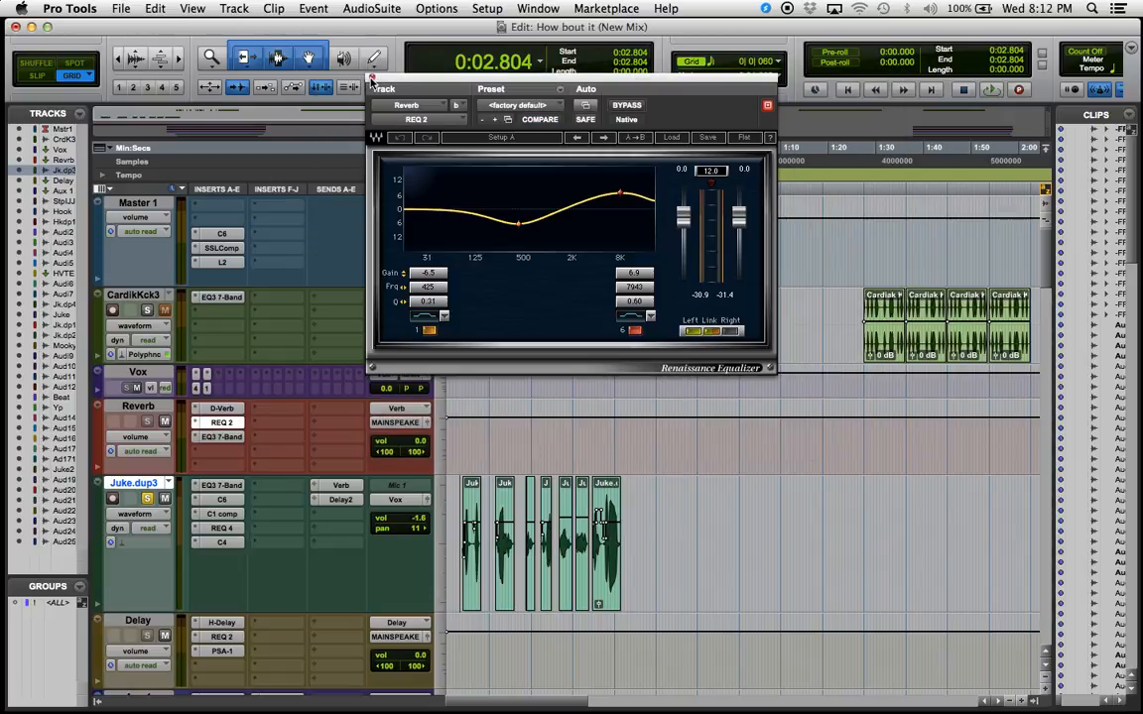
{"action": "left_click", "coordinate": [373, 78]}
{"action": "left_click", "coordinate": [219, 437]}
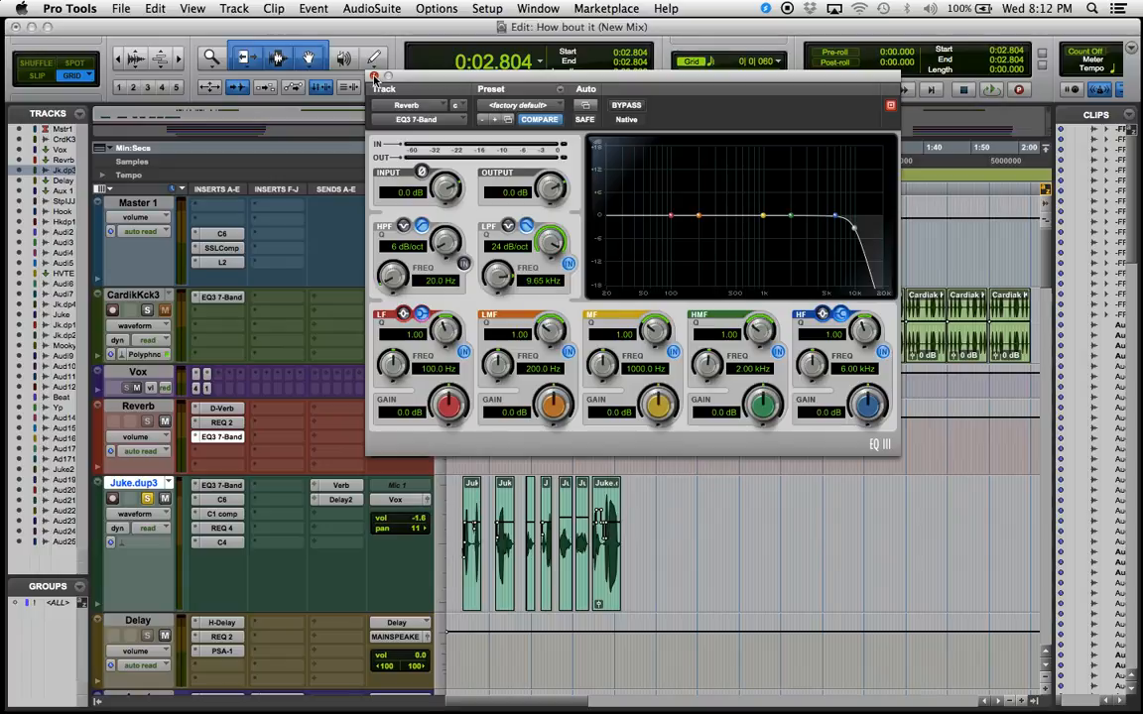
{"action": "left_click", "coordinate": [373, 79]}
{"action": "left_click", "coordinate": [220, 424]}
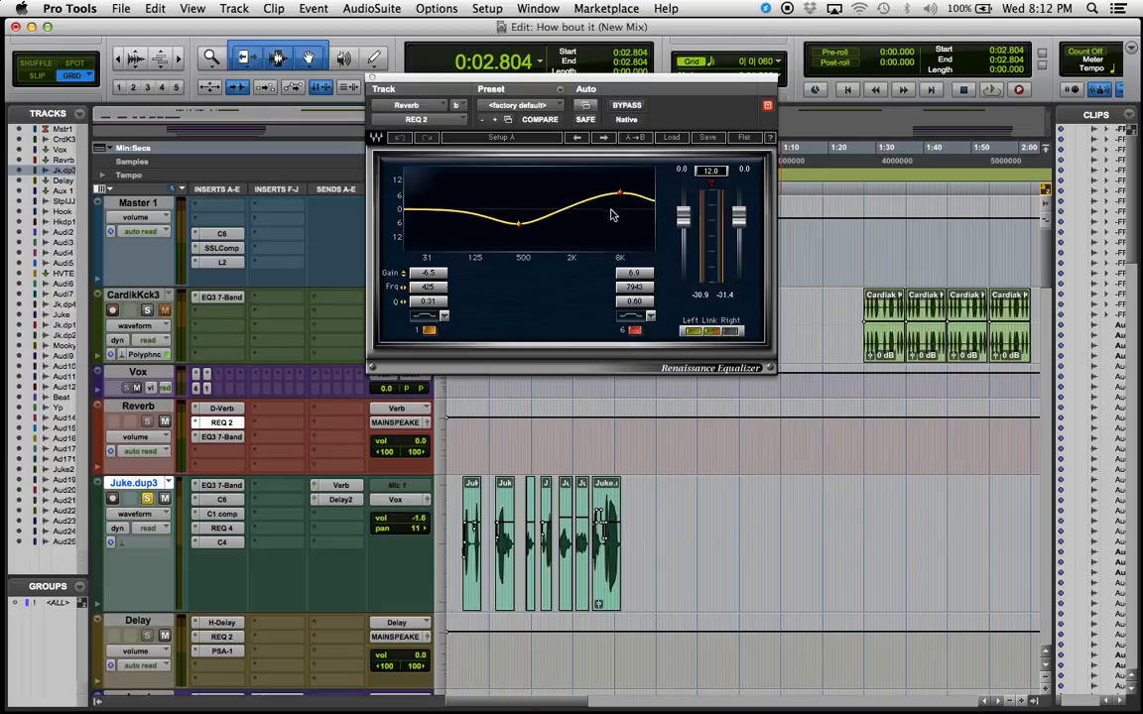
{"action": "left_click", "coordinate": [372, 77]}
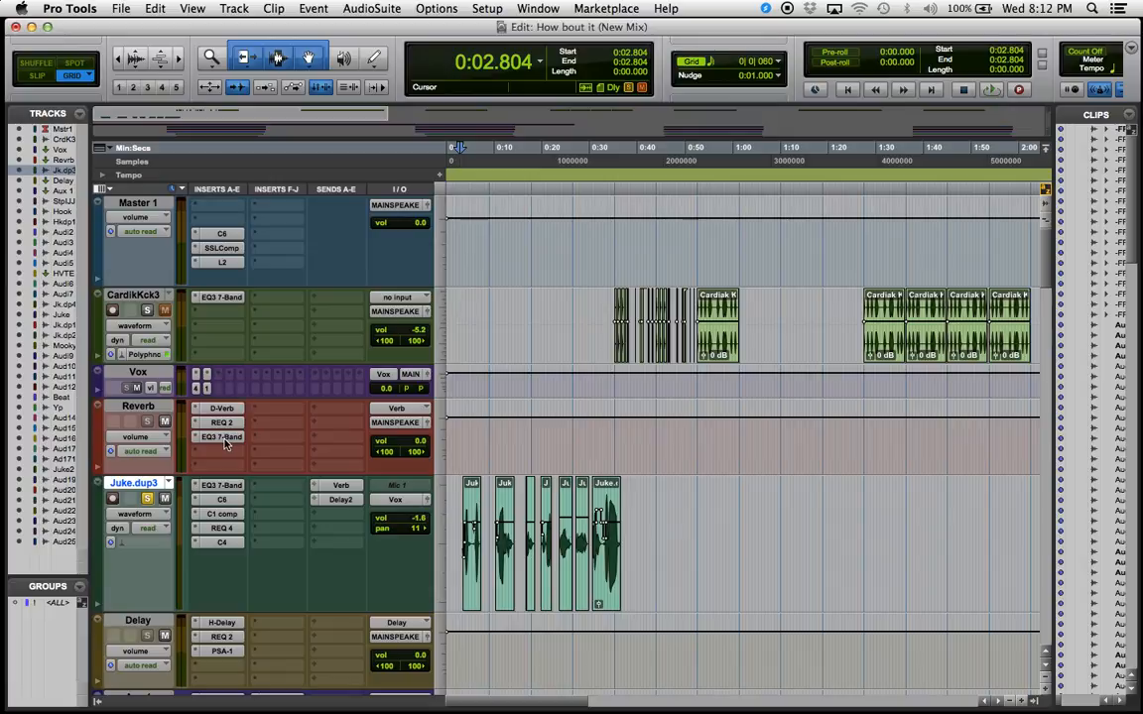
Step: Review the EQ3 7-Band on the Reverb track and the Delay2 send level on Juke.dup3
{"action": "left_click", "coordinate": [226, 439]}
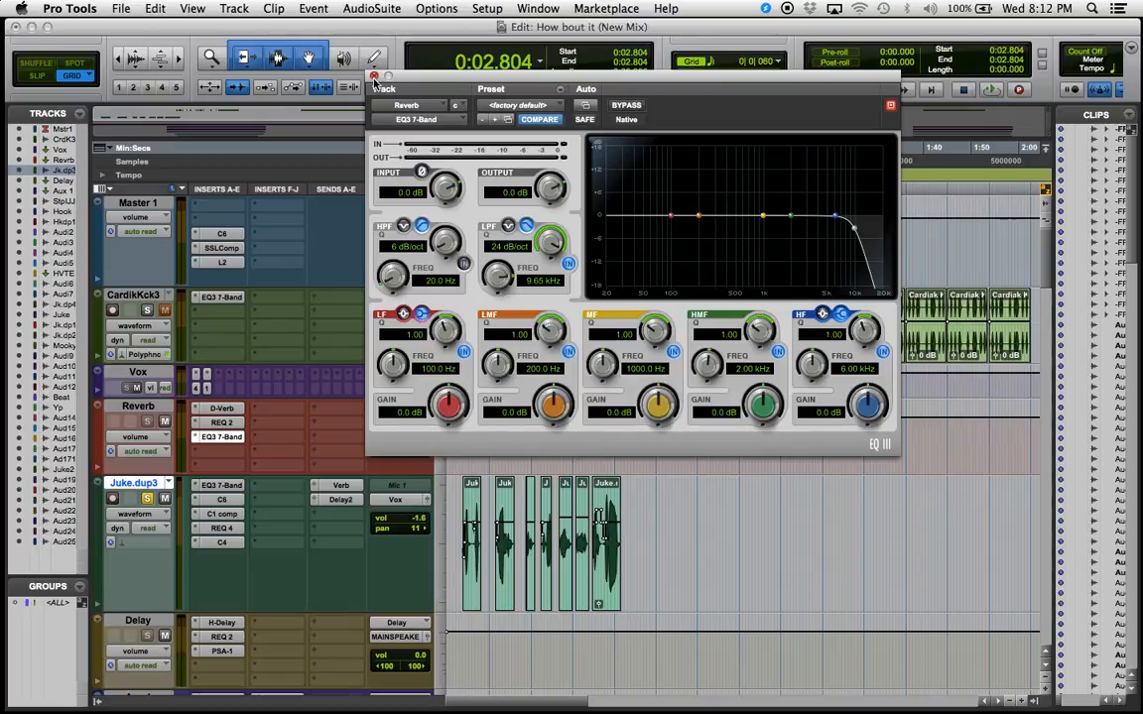
{"action": "left_click", "coordinate": [374, 76]}
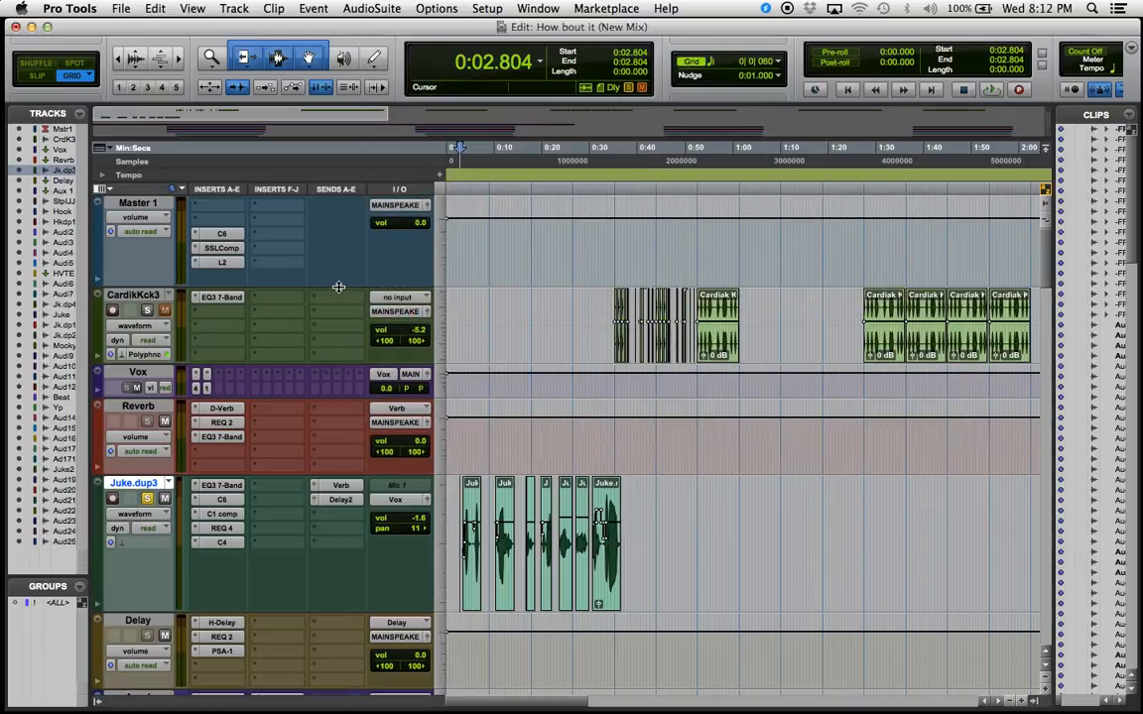
{"action": "left_click", "coordinate": [339, 504]}
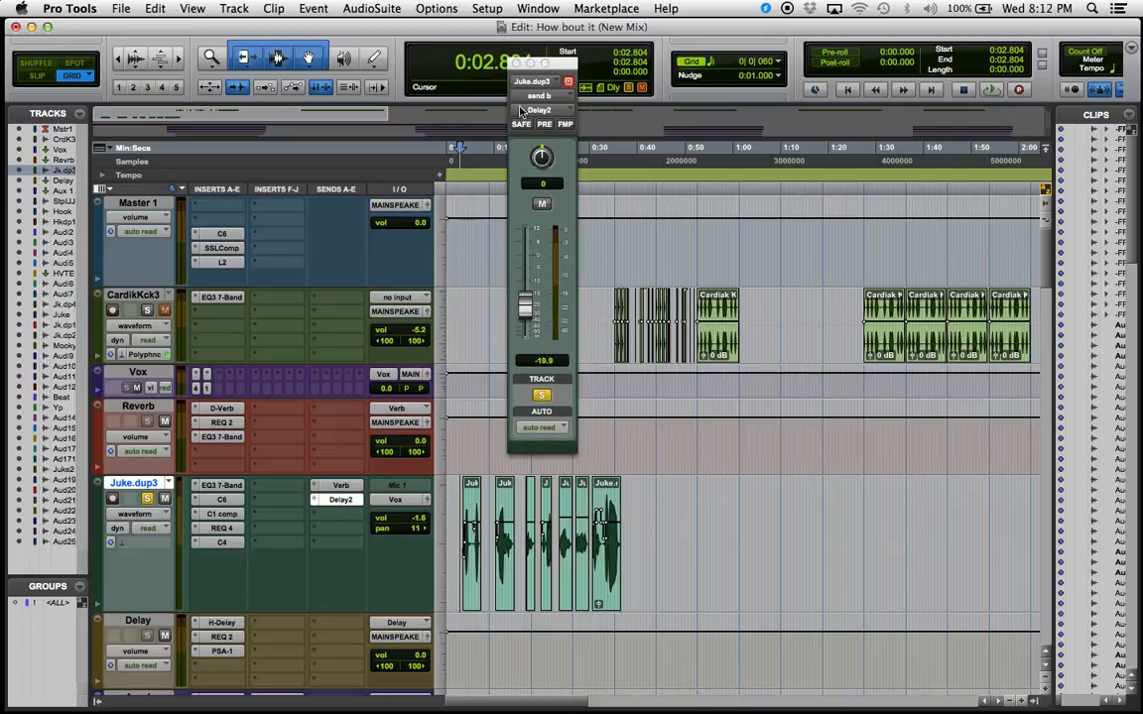
{"action": "left_click", "coordinate": [513, 63]}
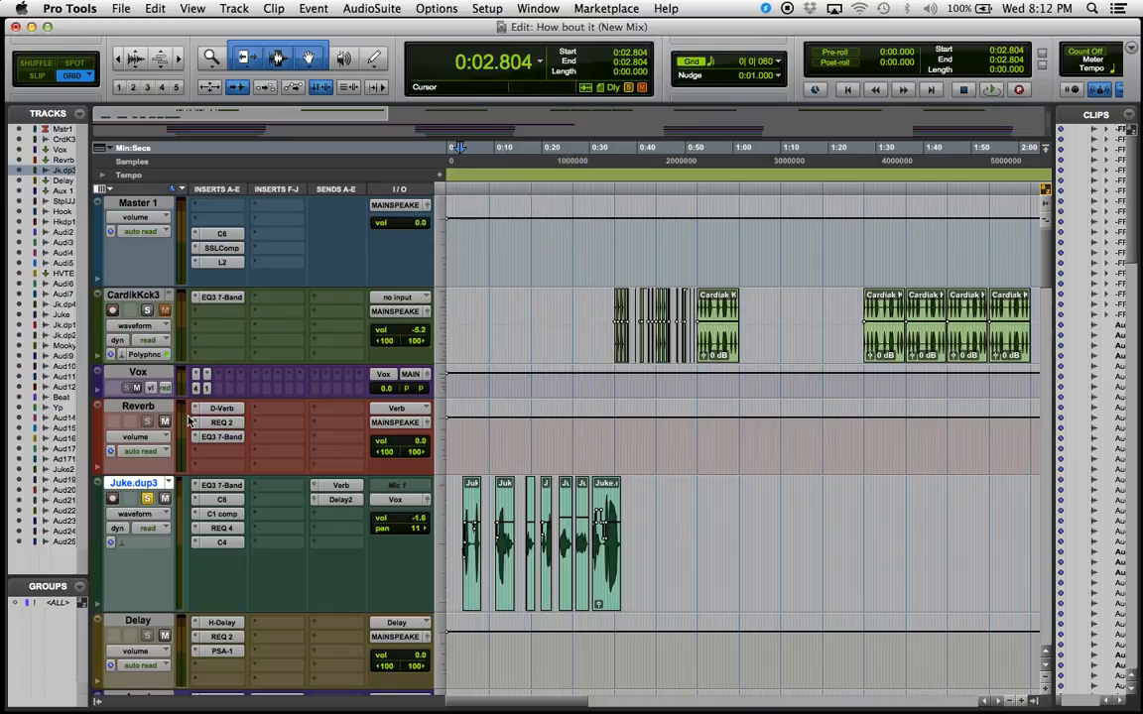
Step: Locate the Aux 1 track that receives the Delay2 send, select it and listen to the soloed vocal through it
{"action": "scroll", "coordinate": [174, 377], "scroll_direction": "down", "scroll_amount": 3}
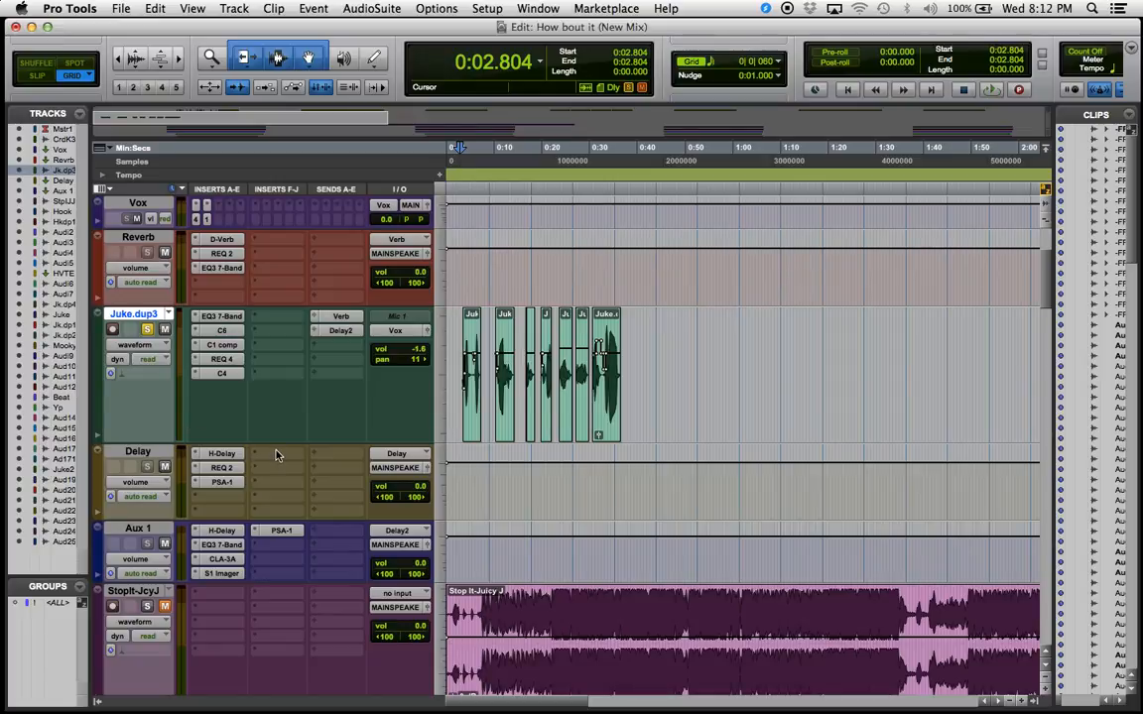
{"action": "scroll", "coordinate": [276, 455], "scroll_direction": "up", "scroll_amount": 3}
{"action": "scroll", "coordinate": [265, 441], "scroll_direction": "down", "scroll_amount": 12}
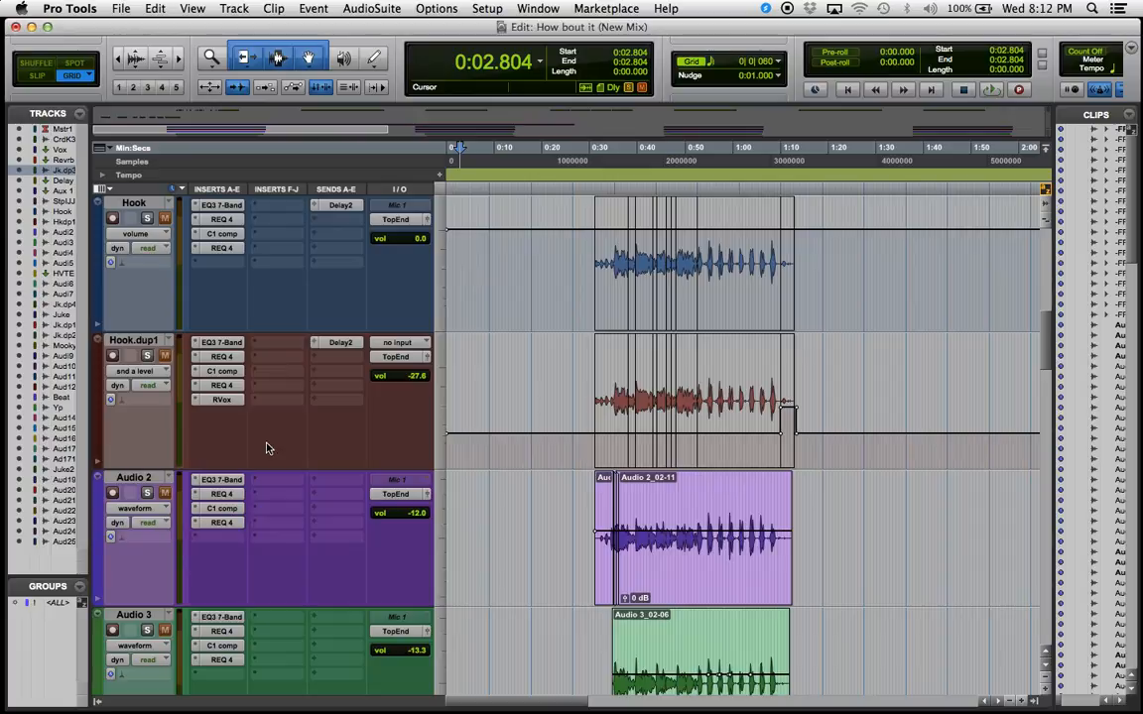
{"action": "scroll", "coordinate": [266, 446], "scroll_direction": "up", "scroll_amount": 2}
{"action": "scroll", "coordinate": [208, 417], "scroll_direction": "up", "scroll_amount": 2}
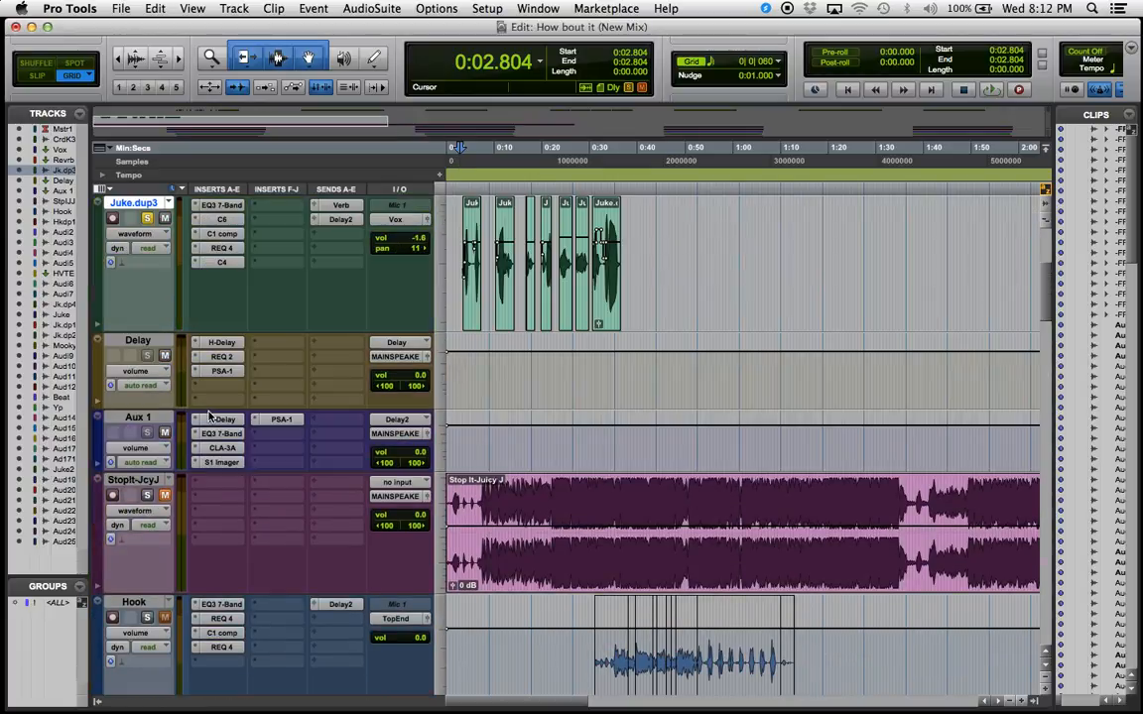
{"action": "key", "text": "space"}
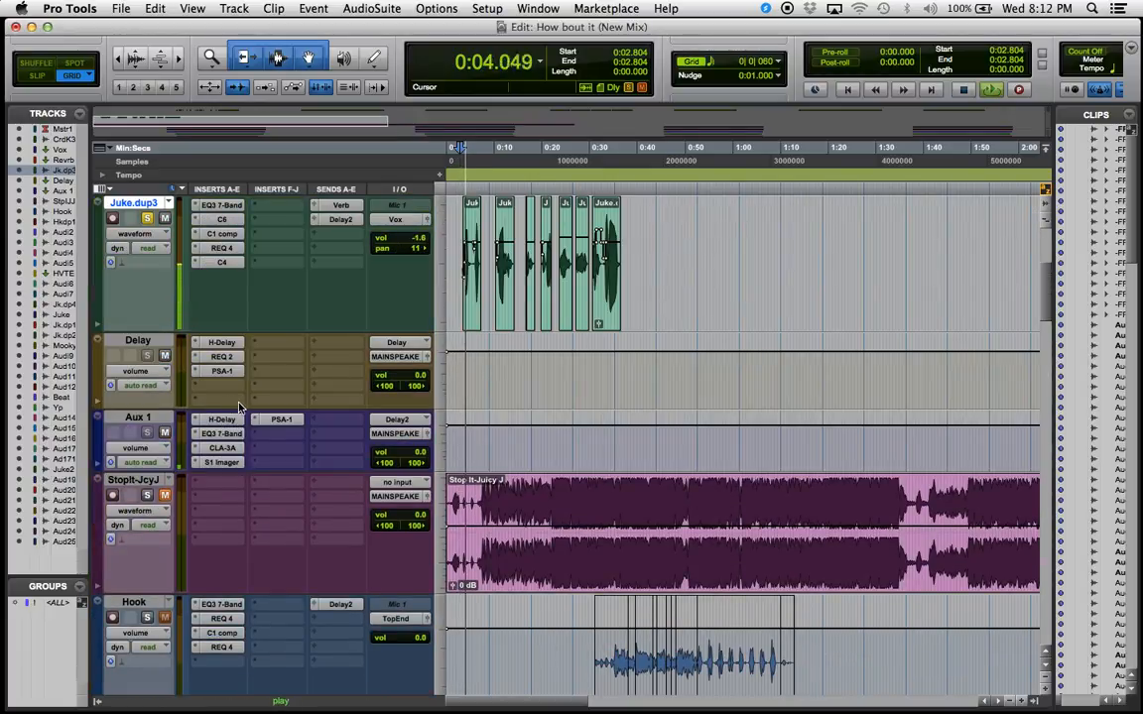
{"action": "left_click", "coordinate": [145, 416]}
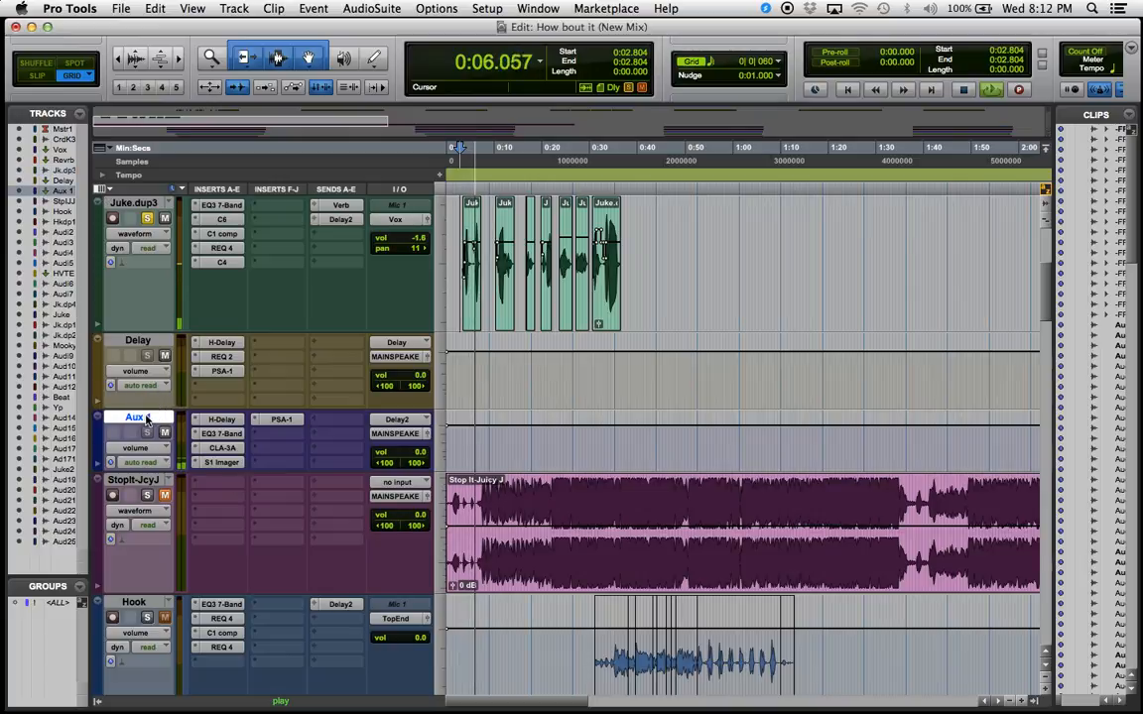
{"action": "key", "text": "space"}
Step: Examine the H-Delay settings and the EQ3 7-Band curve on the Aux 1 track
{"action": "left_click", "coordinate": [222, 418]}
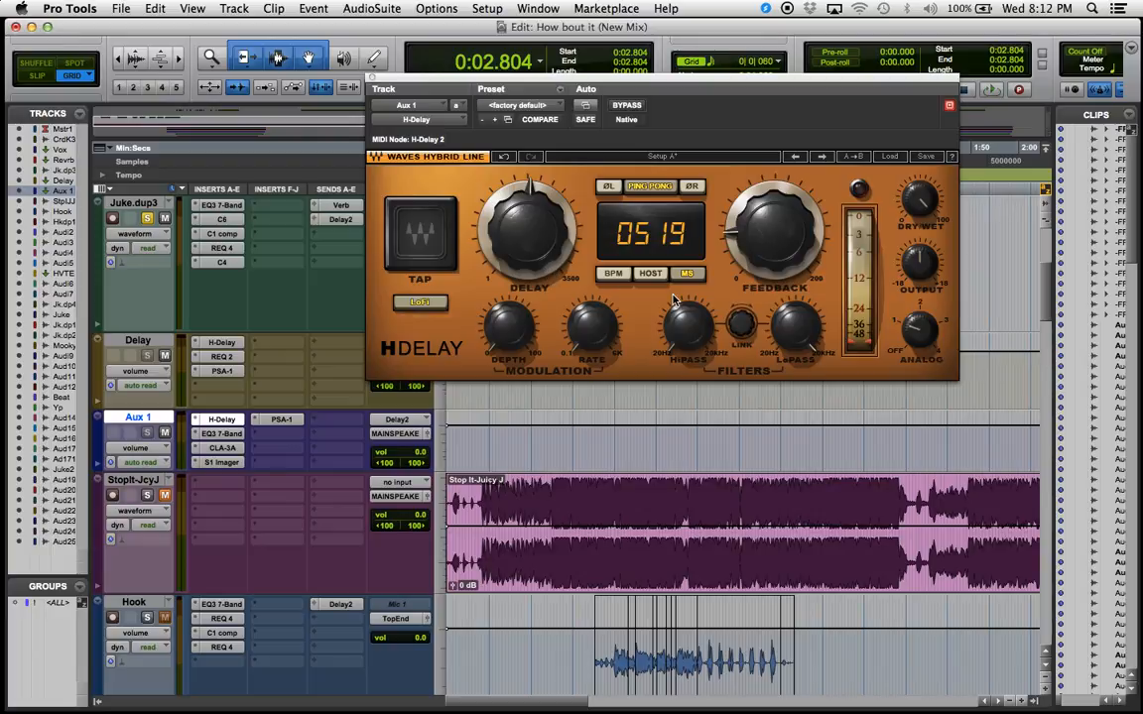
{"action": "mouse_move", "coordinate": [773, 230]}
{"action": "left_click_drag", "start_coordinate": [739, 90], "coordinate": [760, 125]}
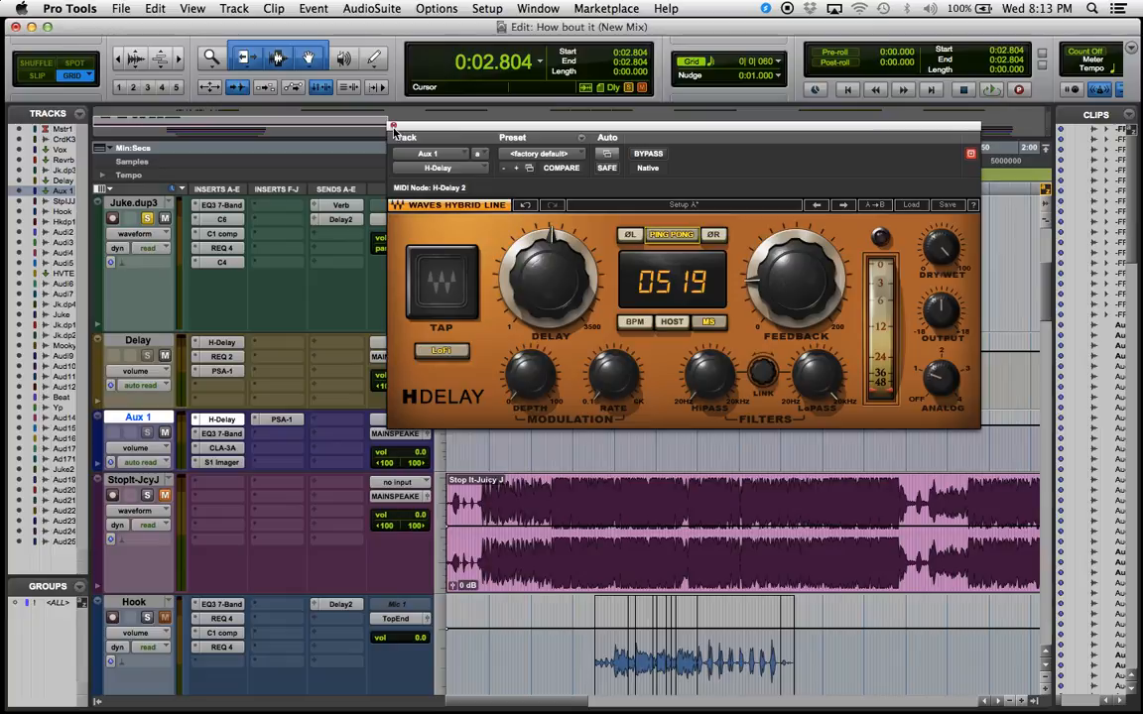
{"action": "left_click", "coordinate": [393, 127]}
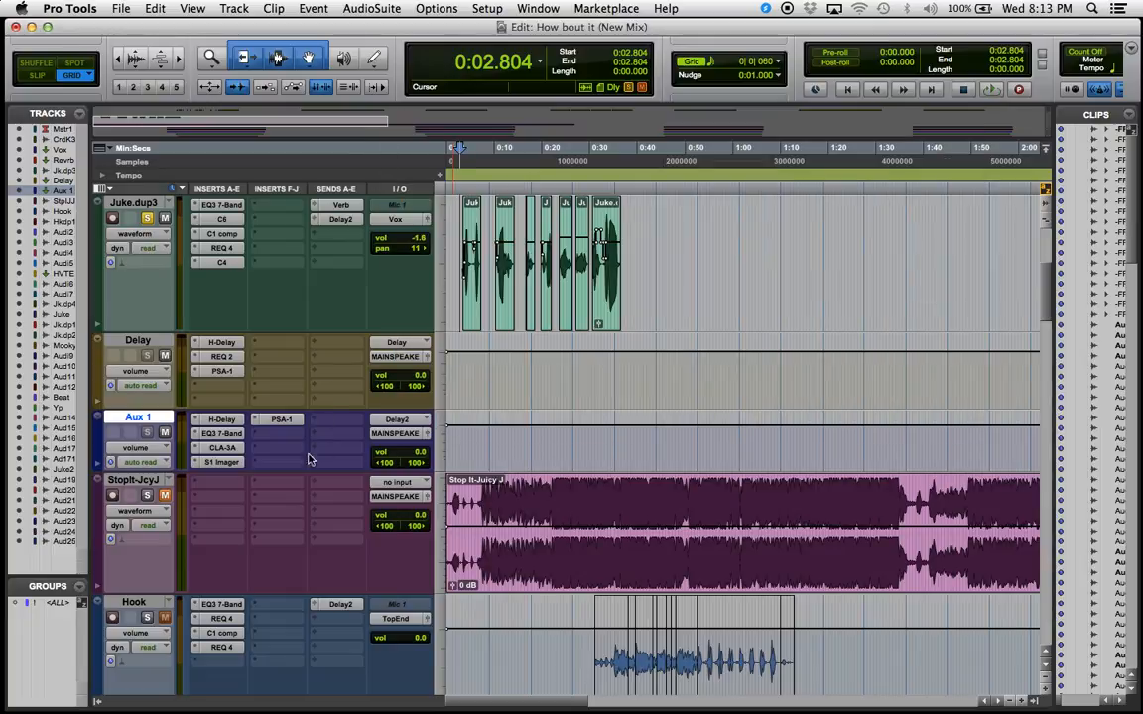
{"action": "left_click", "coordinate": [221, 436]}
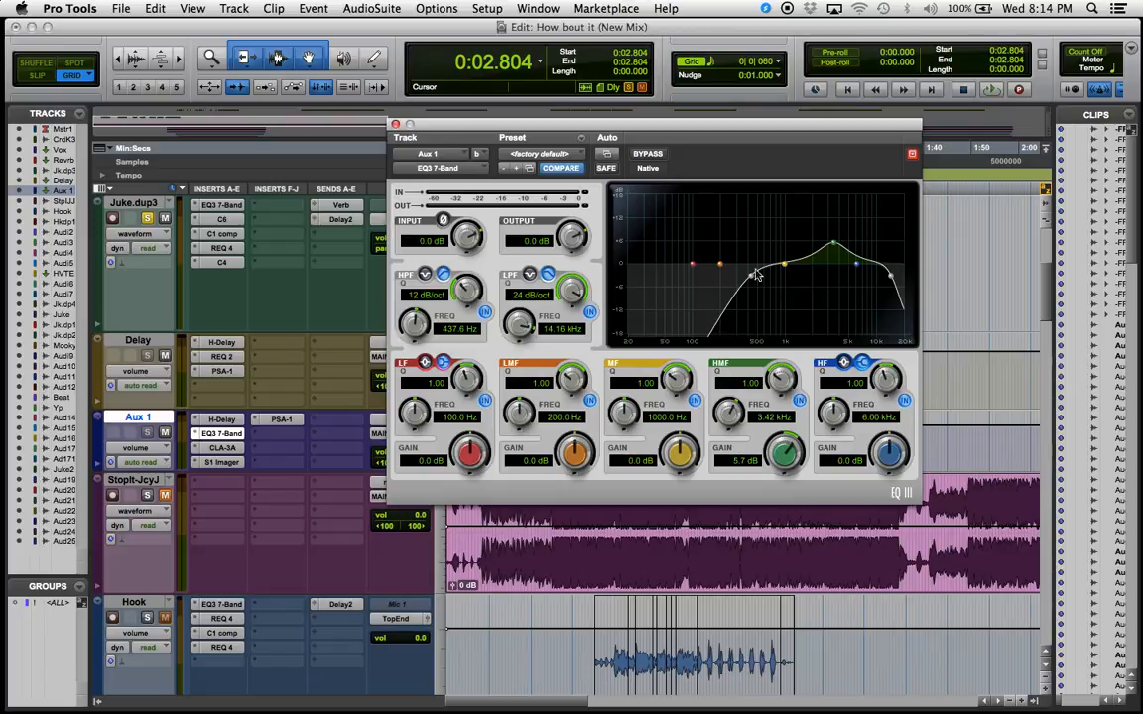
{"action": "left_click", "coordinate": [395, 124]}
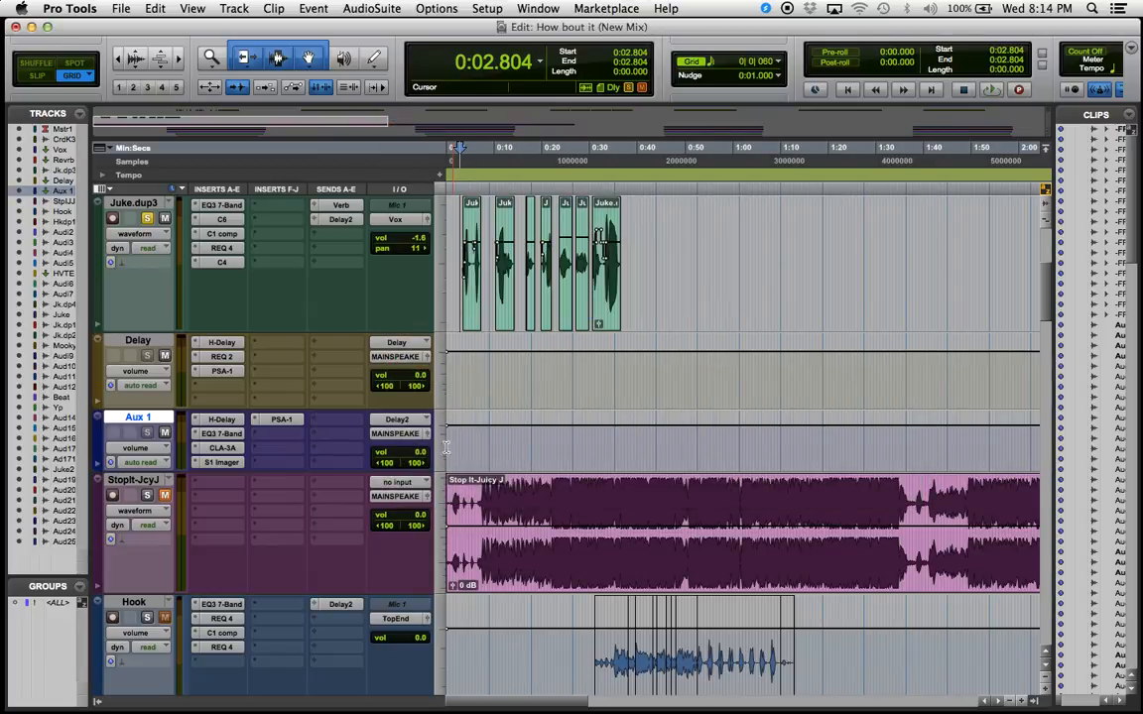
Step: Replay the soloed Juke.dup3 vocal from 0:02.804 to hear the Aux 1 delay
{"action": "key", "text": "space"}
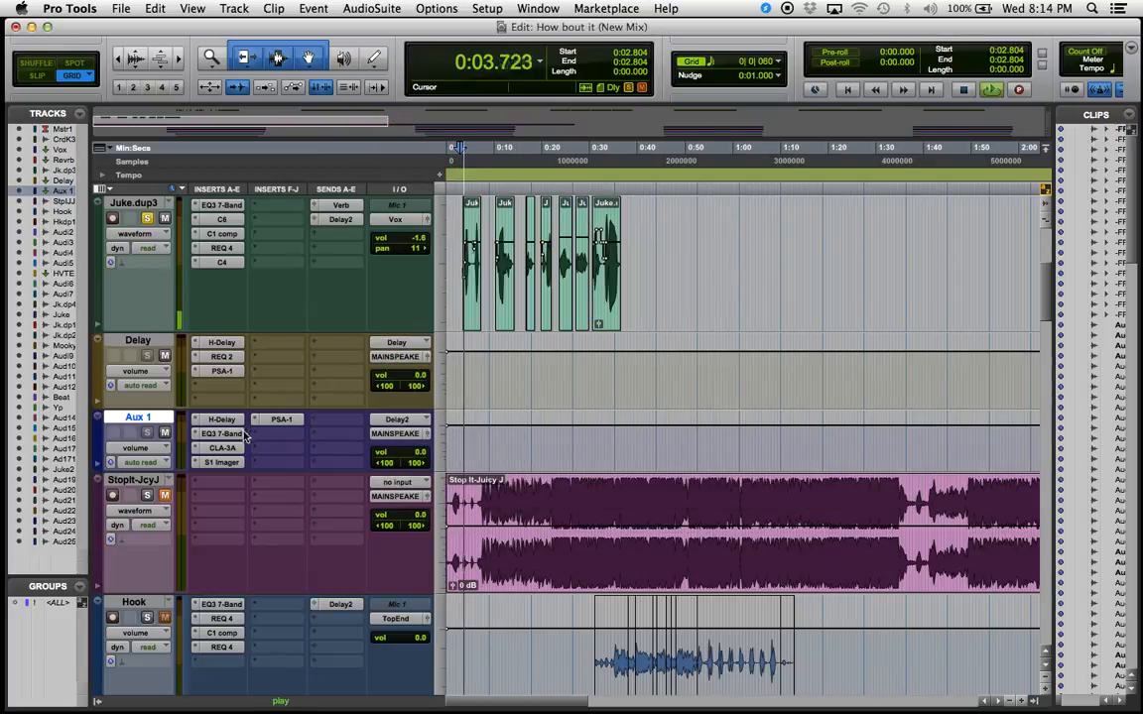
{"action": "left_click", "coordinate": [220, 420]}
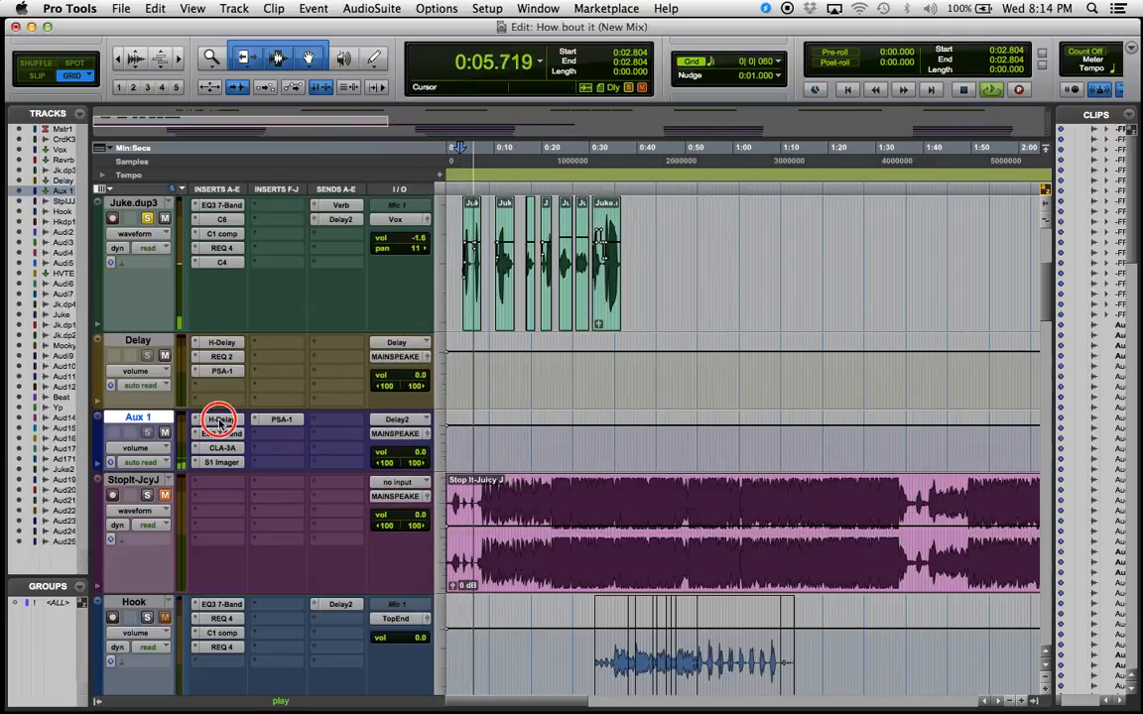
{"action": "key", "text": "space"}
{"action": "key", "text": "space"}
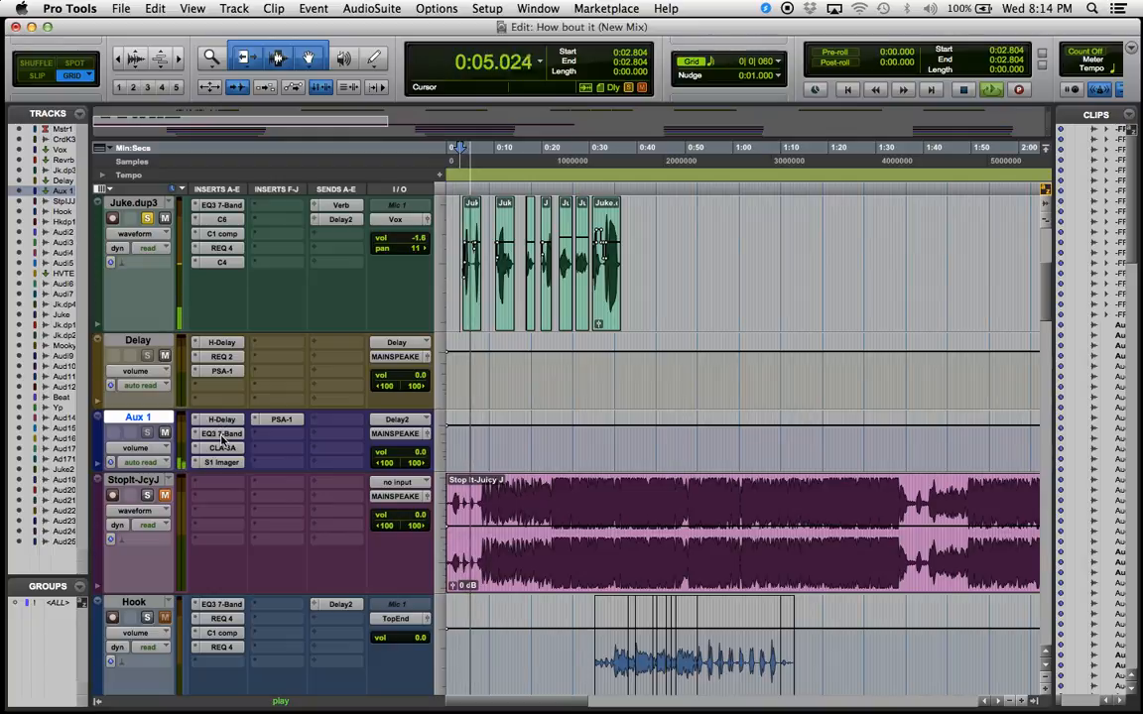
Step: Unsolo Juke.dup3 and compare playback with Aux 1's EQ3 7-Band bypassed and active, leaving it active
{"action": "left_click", "coordinate": [222, 434]}
{"action": "key", "text": "space"}
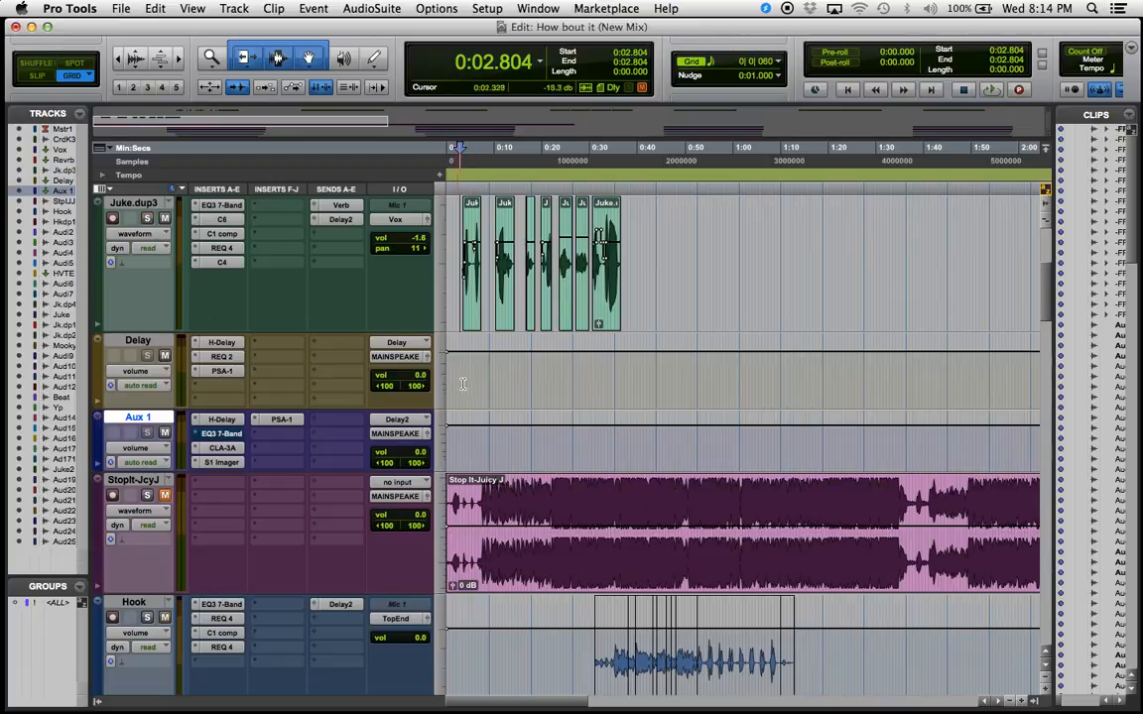
{"action": "key", "text": "space"}
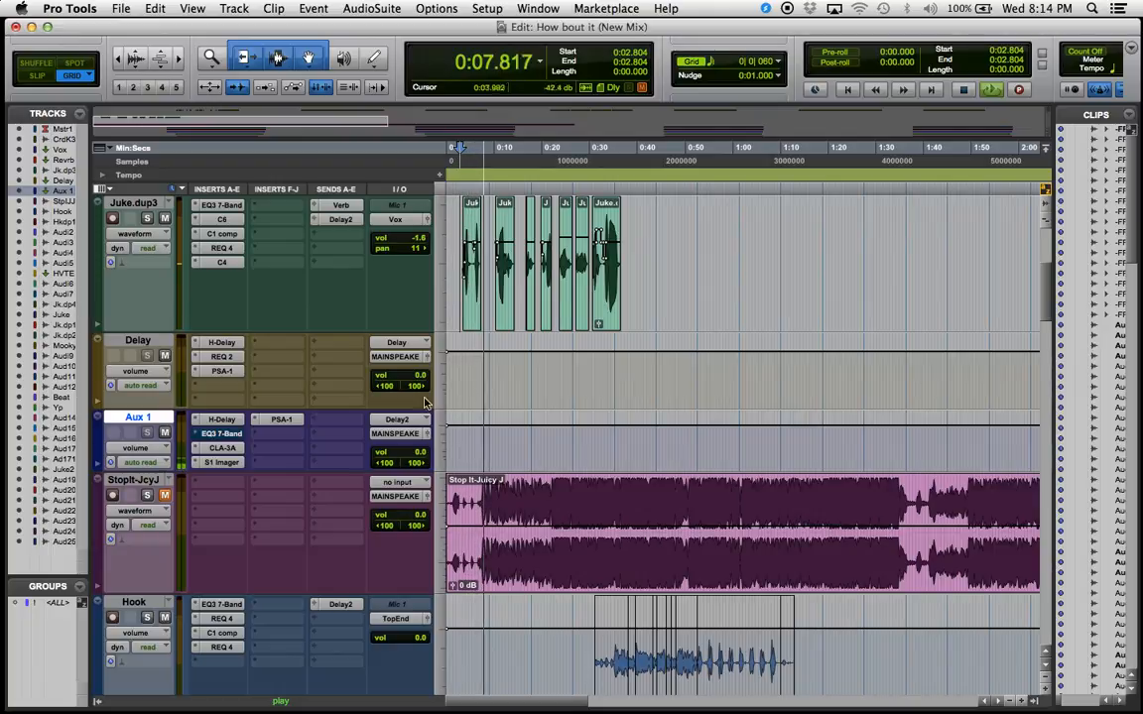
{"action": "key", "text": "space"}
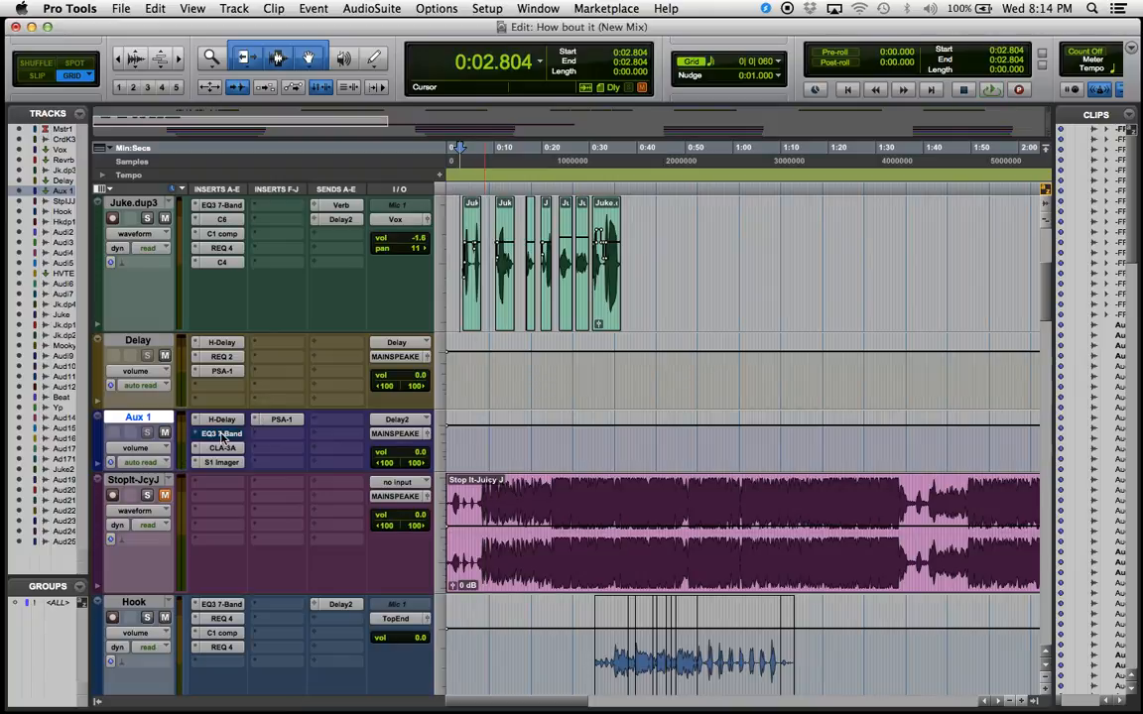
{"action": "key", "text": "space"}
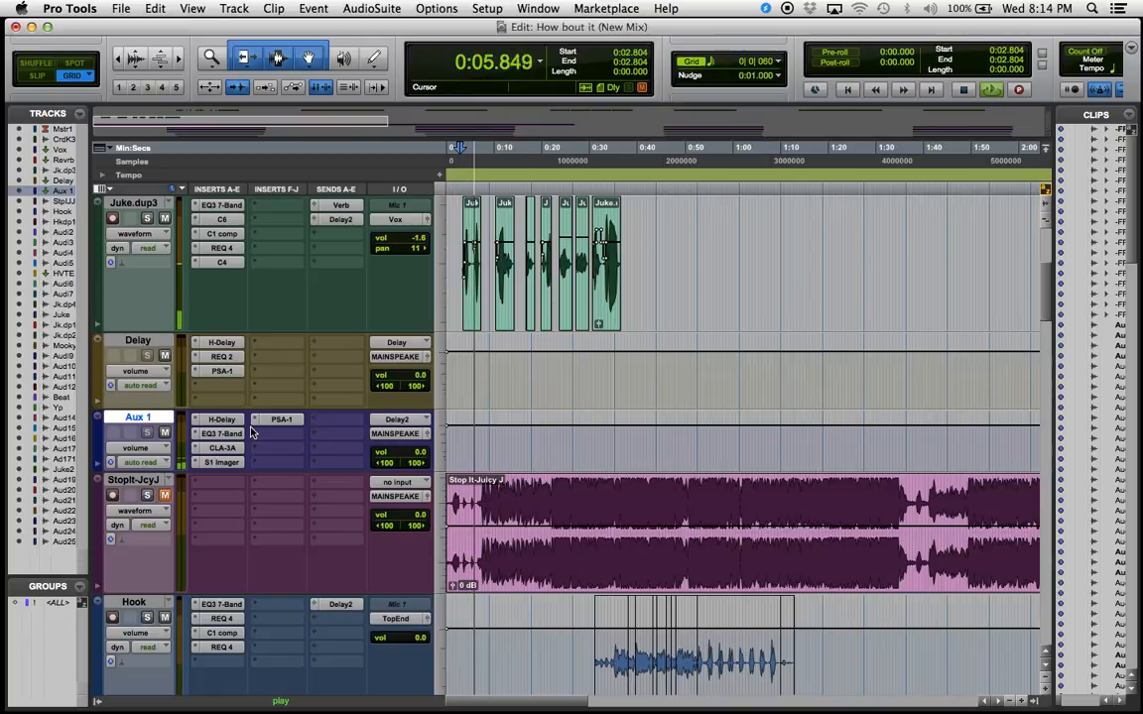
{"action": "key", "text": "space"}
Step: Examine Aux 1's EQ3 7-Band curve again and the gain and peak reduction of its CLA-3A compressor
{"action": "left_click", "coordinate": [217, 433]}
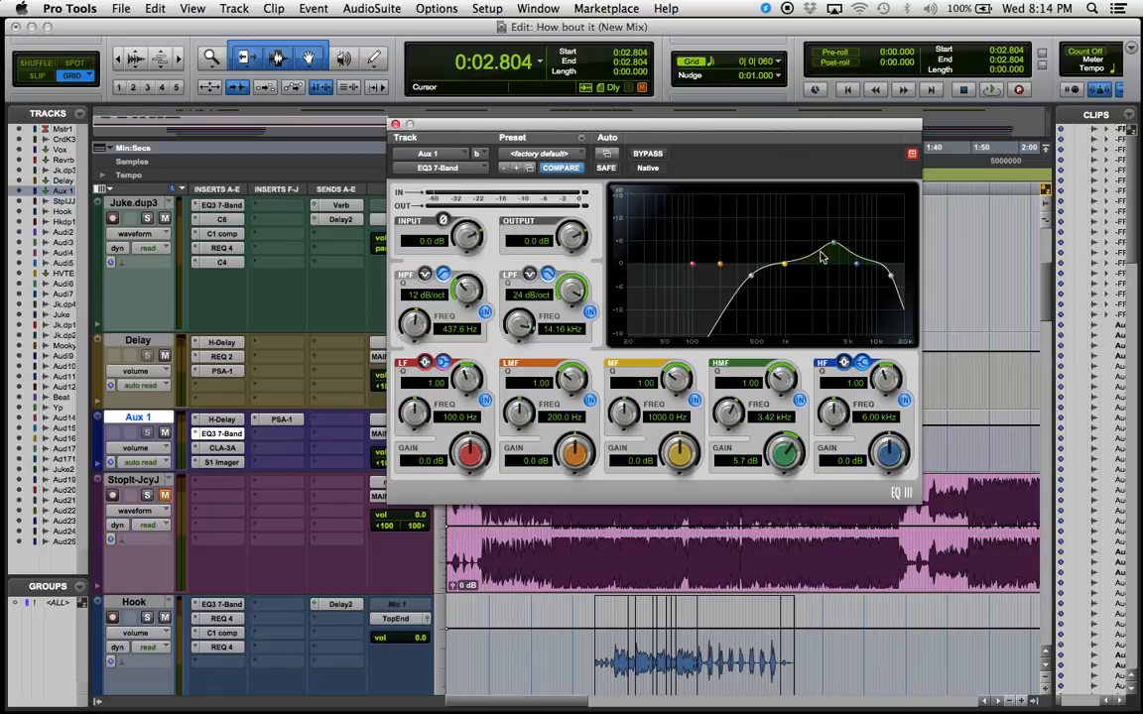
{"action": "left_click", "coordinate": [395, 125]}
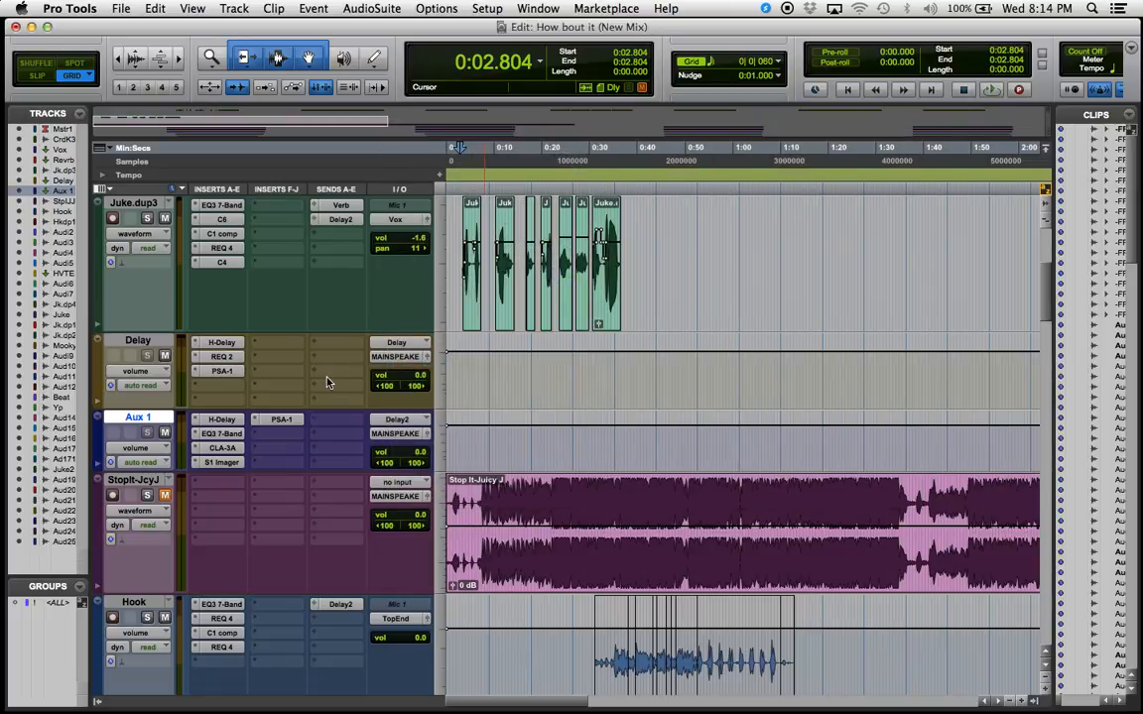
{"action": "left_click", "coordinate": [222, 448]}
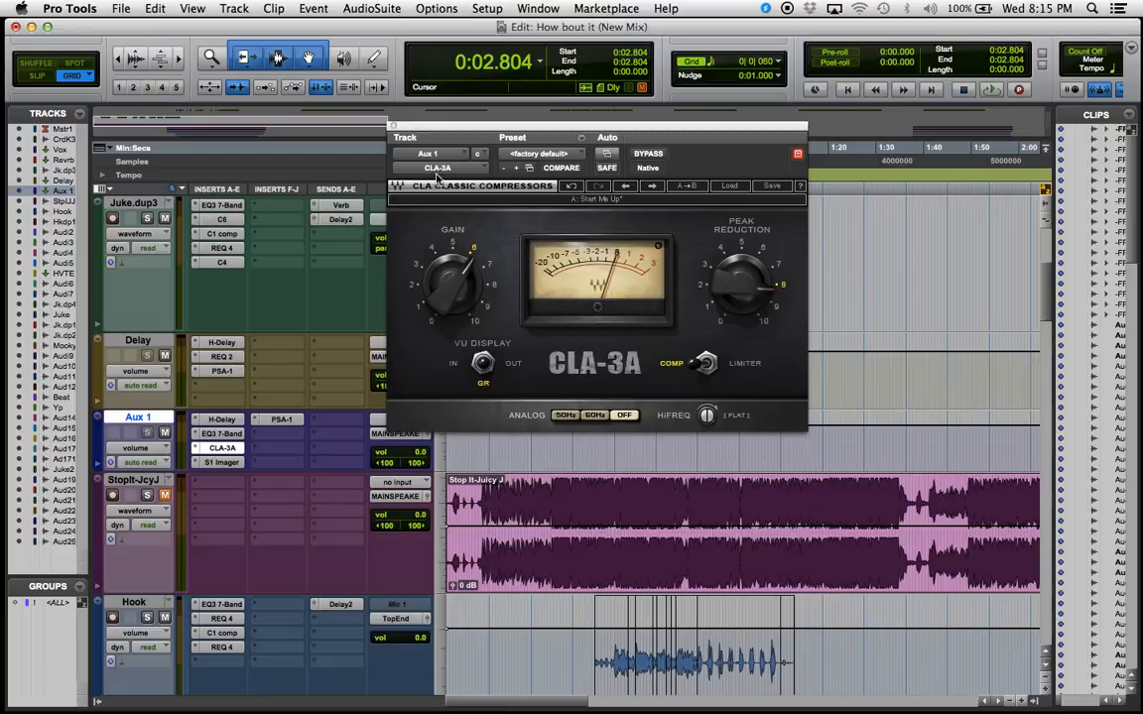
{"action": "left_click", "coordinate": [393, 127]}
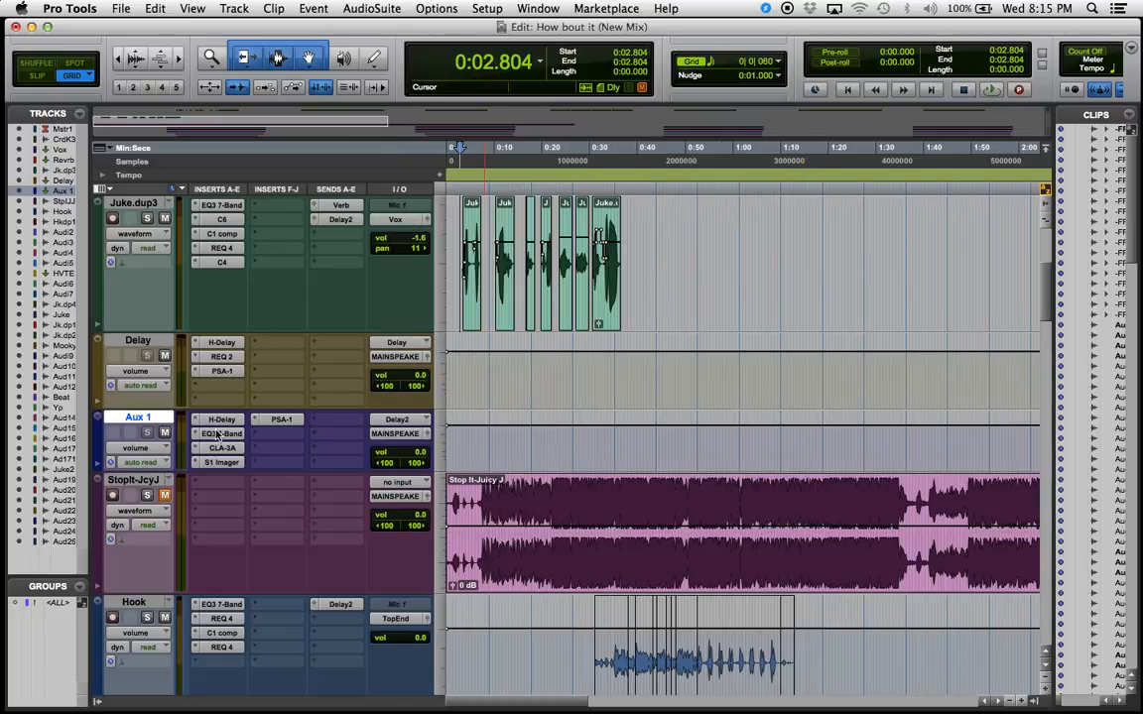
{"action": "left_click", "coordinate": [223, 447]}
{"action": "left_click", "coordinate": [393, 126]}
Step: Play the mix with Aux 1's S1 Imager active and bypassed, leaving it active
{"action": "left_click", "coordinate": [222, 462]}
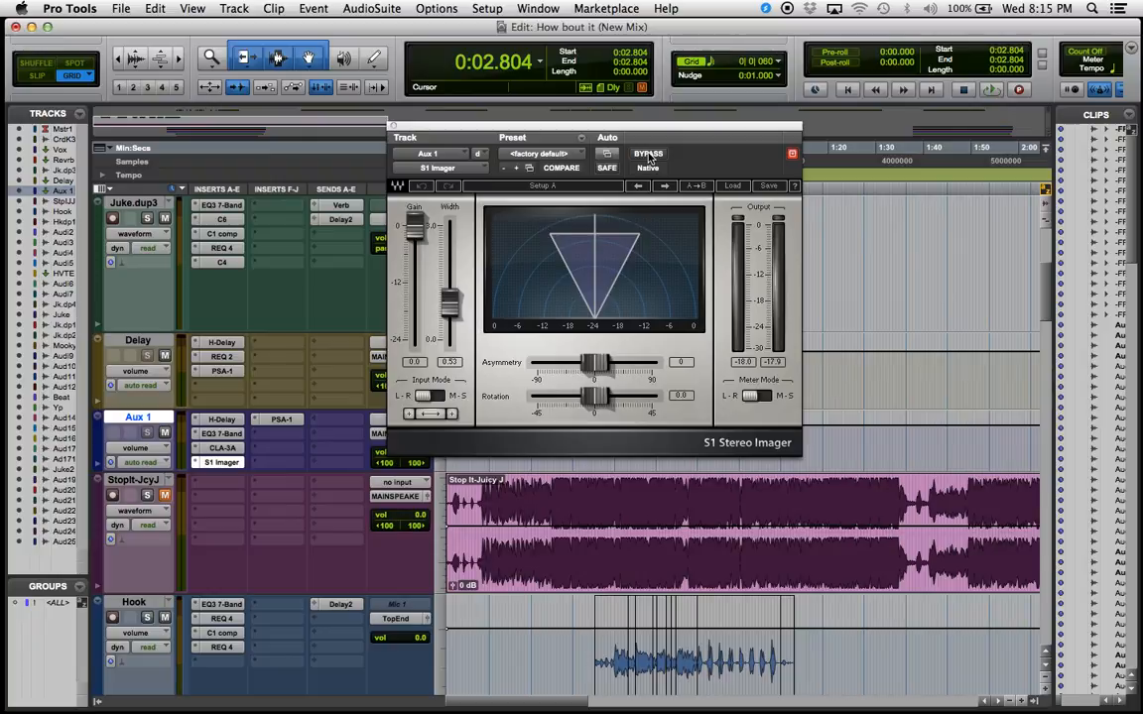
{"action": "key", "text": "space"}
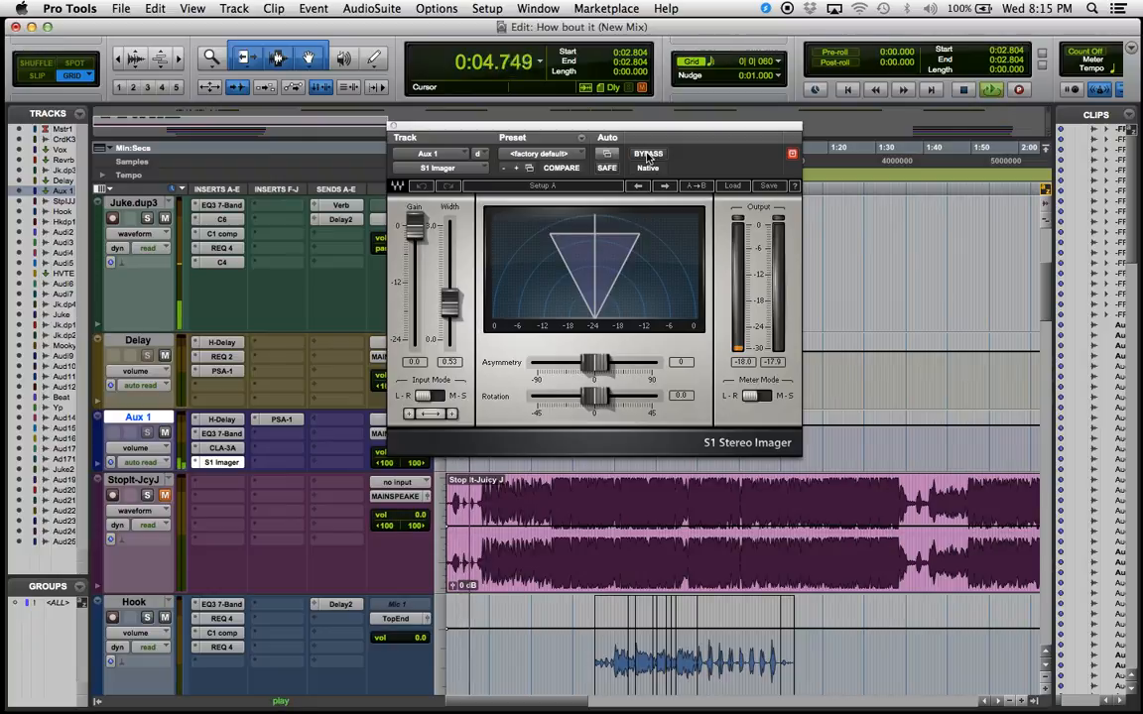
{"action": "left_click", "coordinate": [647, 154]}
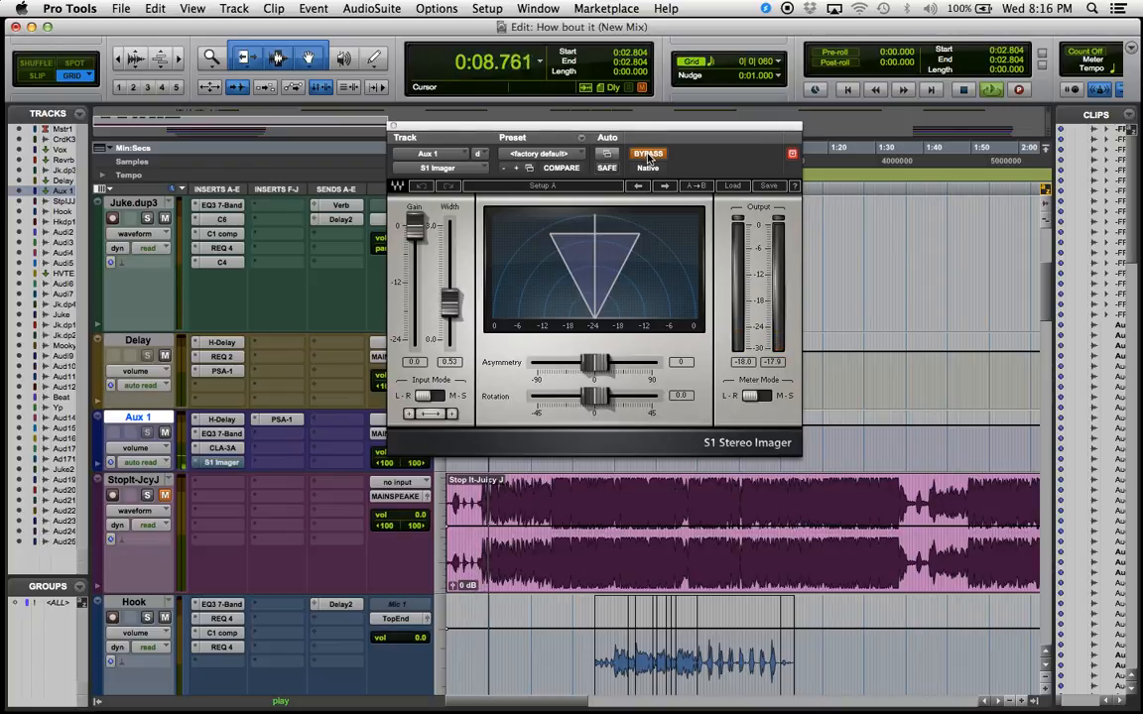
{"action": "key", "text": "space"}
{"action": "left_click", "coordinate": [648, 155]}
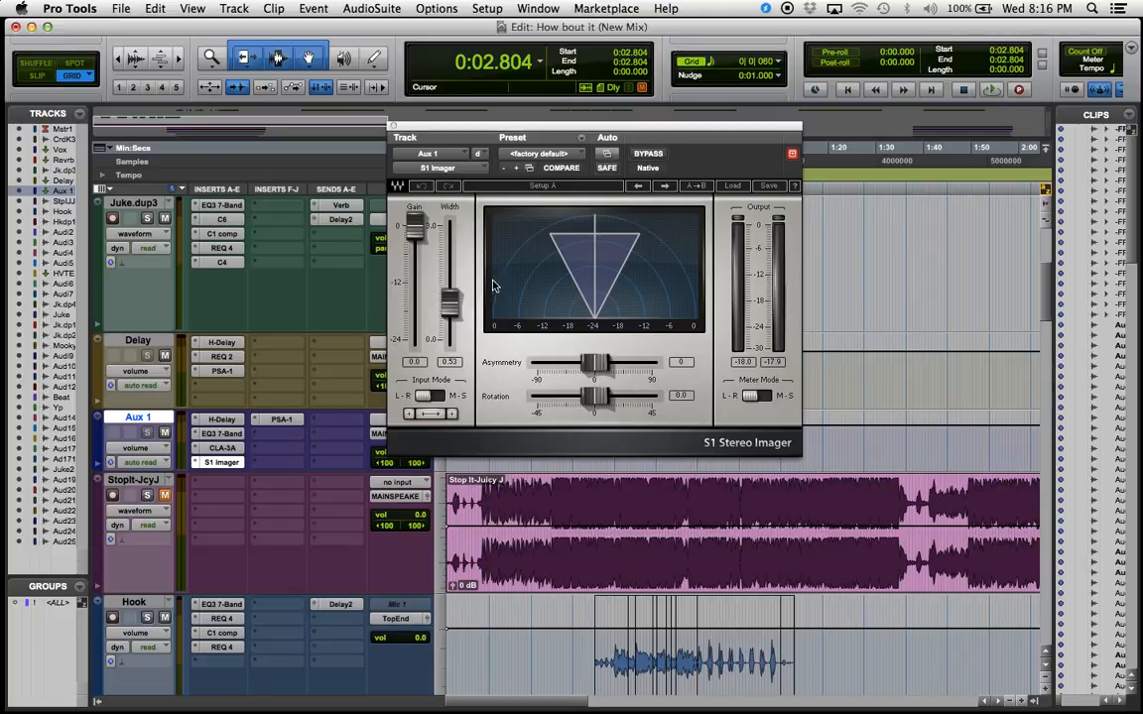
Step: Set Aux 1's S1 Imager to width 0.46, asymmetry -26 and rotation 0.5 while listening to the mix
{"action": "mouse_move", "coordinate": [451, 310]}
{"action": "left_mouse_down"}
{"action": "mouse_move", "coordinate": [450, 260]}
{"action": "mouse_move", "coordinate": [450, 309]}
{"action": "left_mouse_up"}
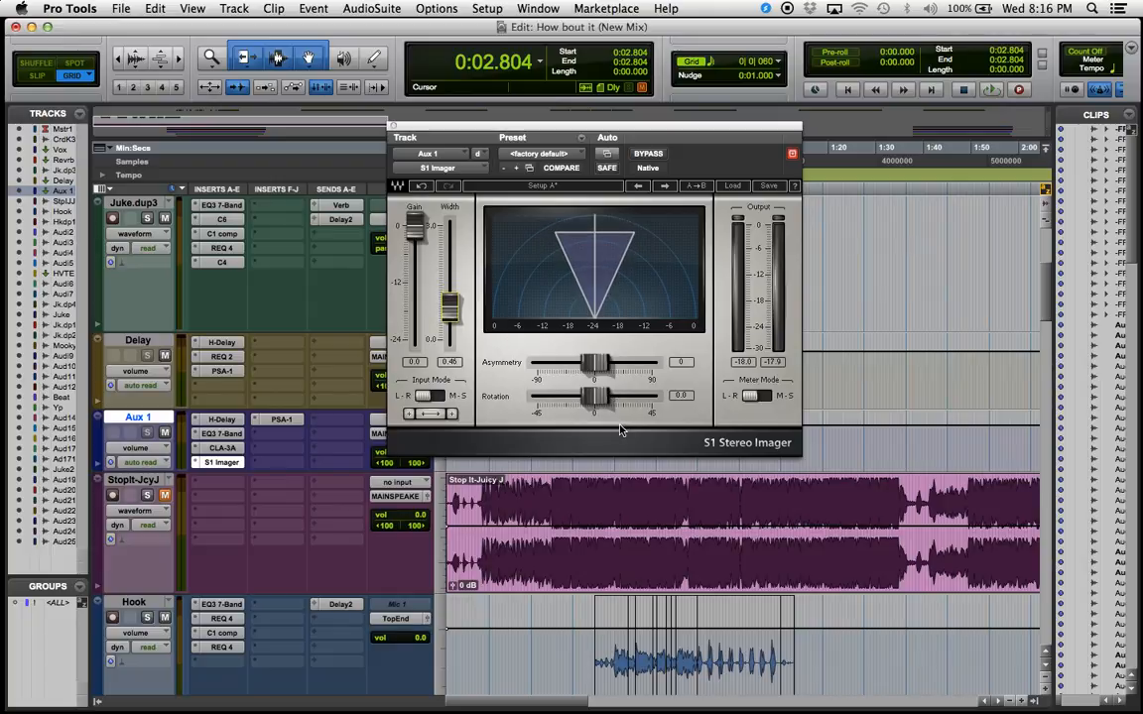
{"action": "left_click_drag", "start_coordinate": [596, 397], "coordinate": [583, 364]}
{"action": "key", "text": "space"}
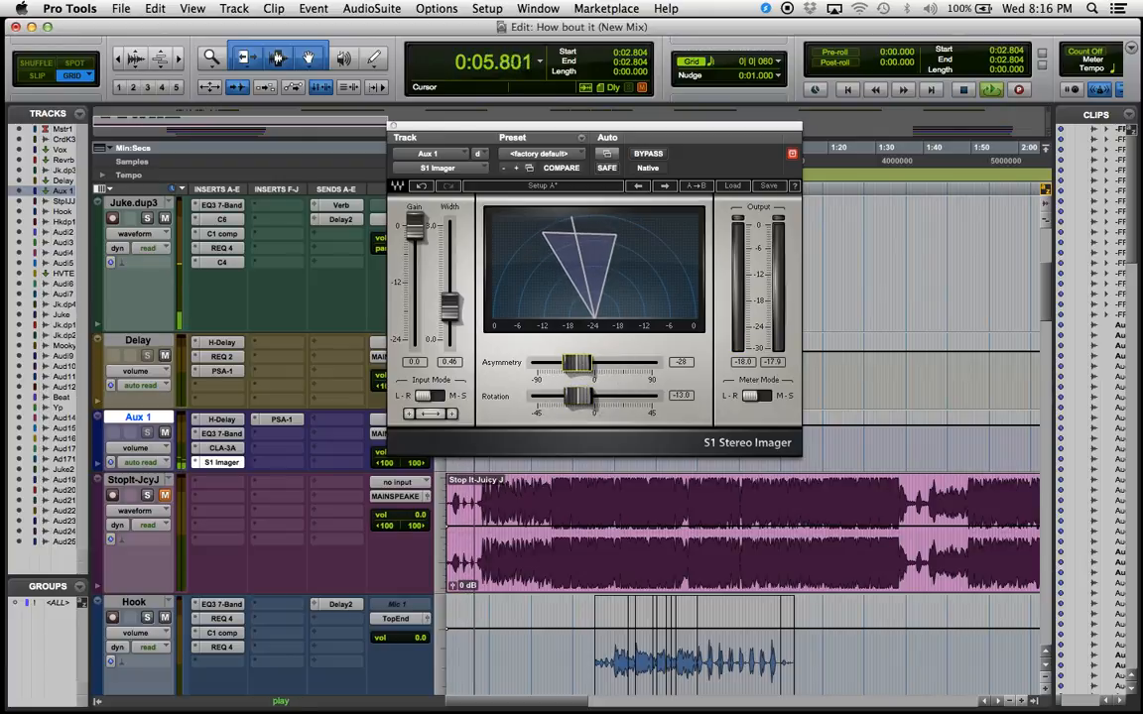
{"action": "left_click_drag", "start_coordinate": [579, 395], "coordinate": [595, 395]}
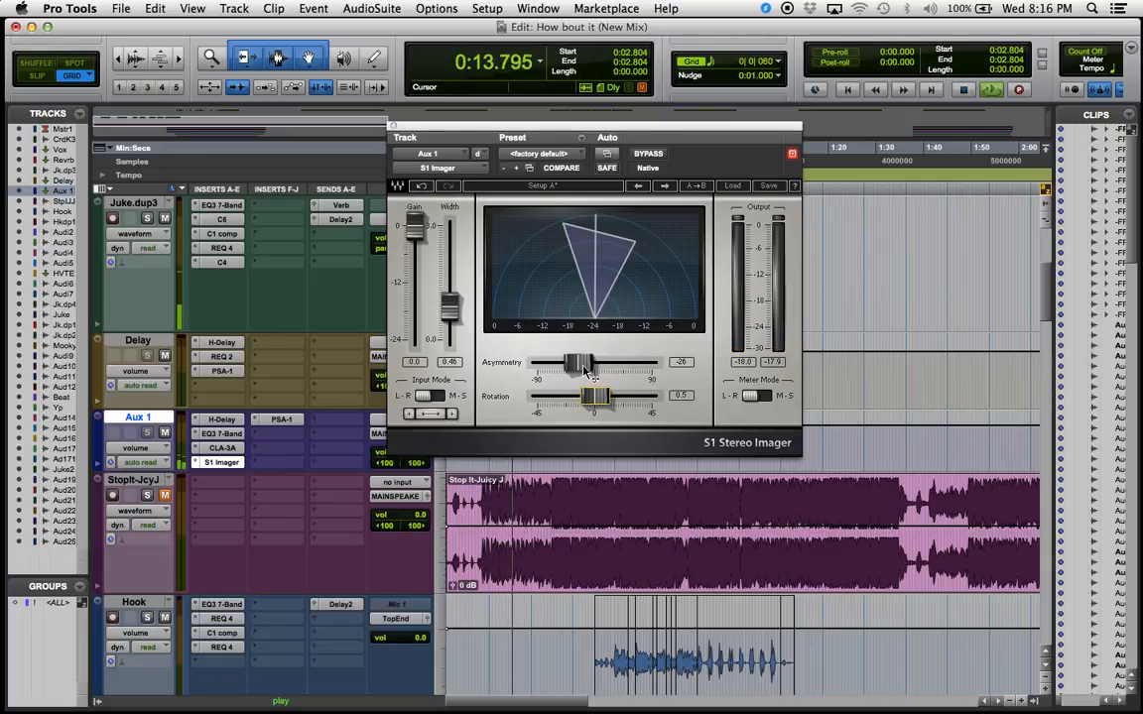
{"action": "key", "text": "space"}
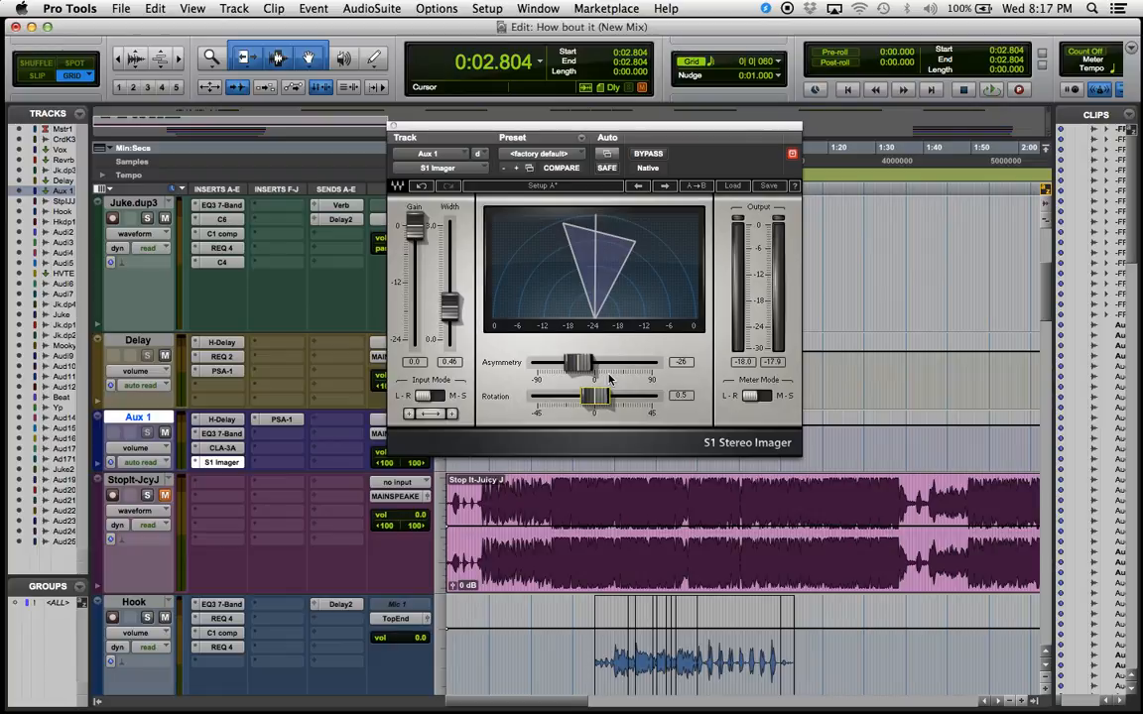
{"action": "left_click", "coordinate": [393, 126]}
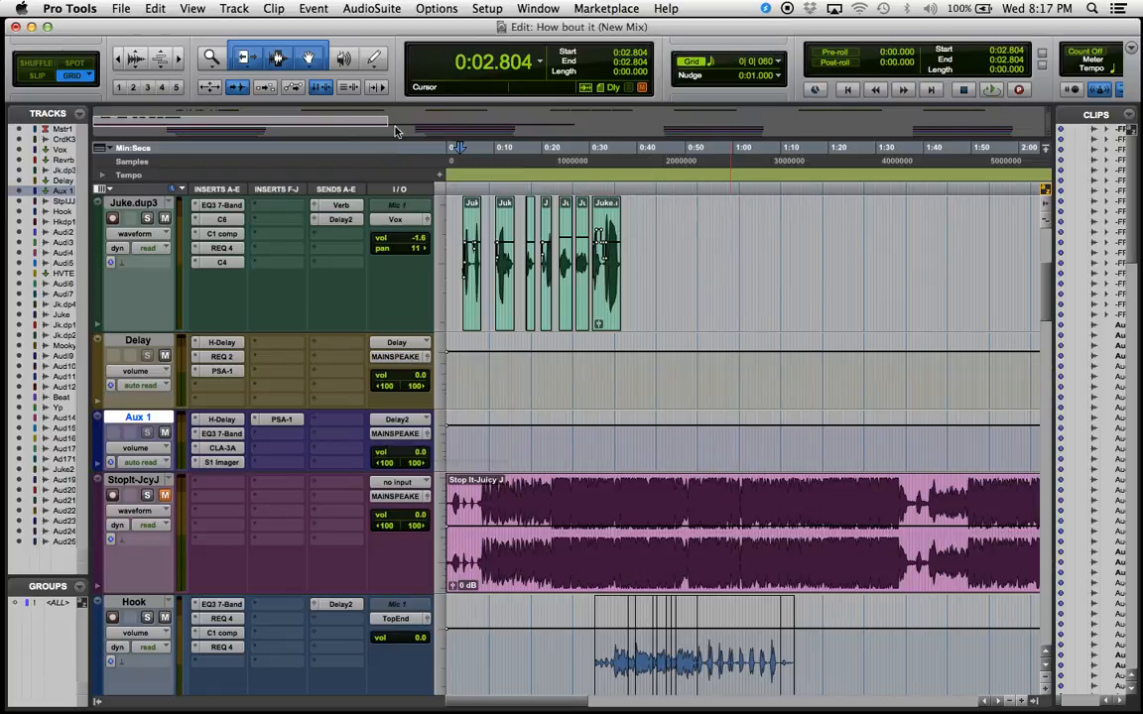
Step: Open the SansAmp PSA-1 on Aux 1 and adjust its Level while playing the mix
{"action": "left_click", "coordinate": [282, 418]}
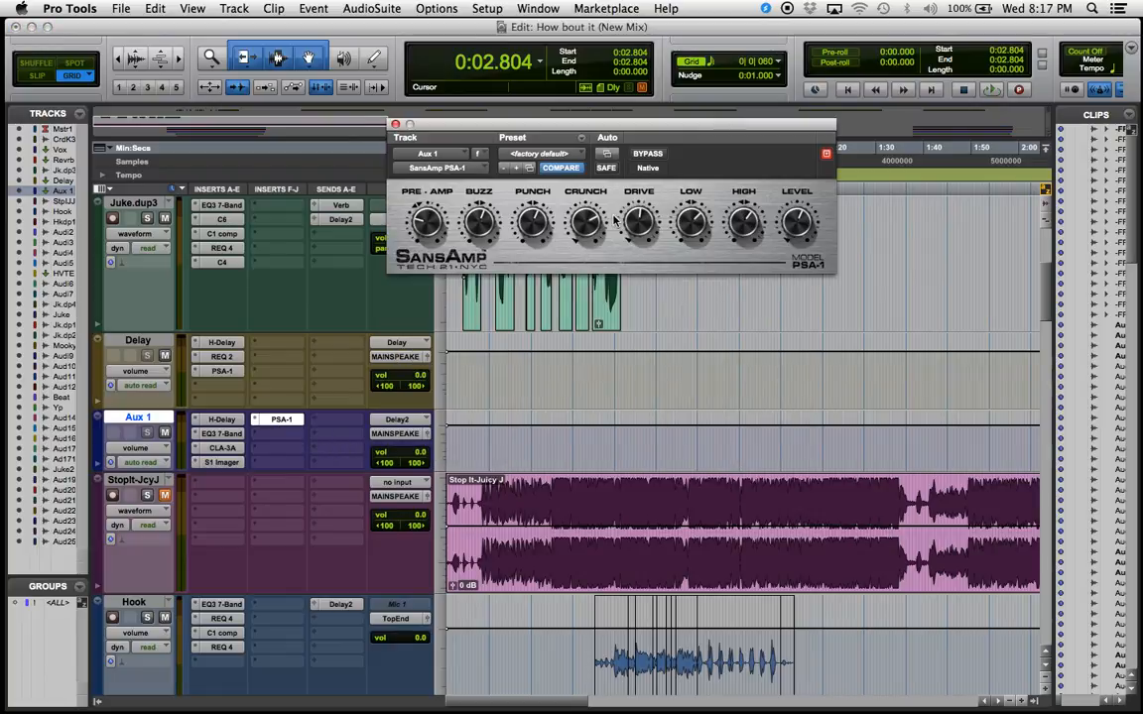
{"action": "left_click_drag", "start_coordinate": [606, 127], "coordinate": [584, 228]}
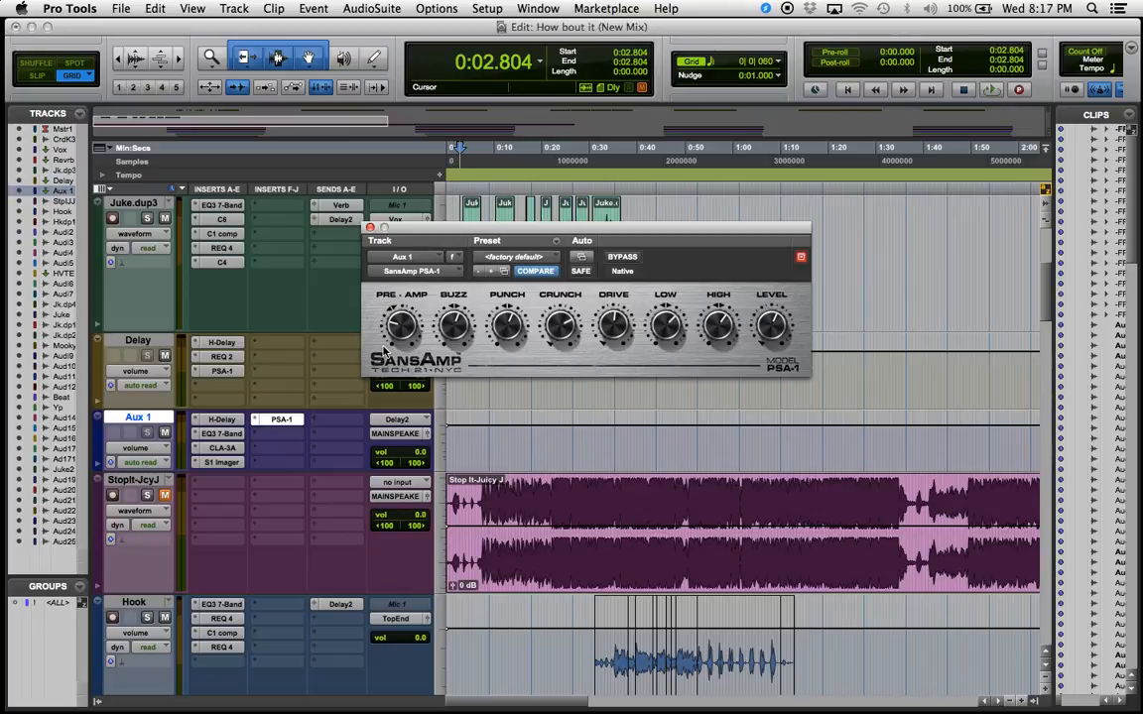
{"action": "left_click_drag", "start_coordinate": [769, 329], "coordinate": [767, 343]}
{"action": "key", "text": "space"}
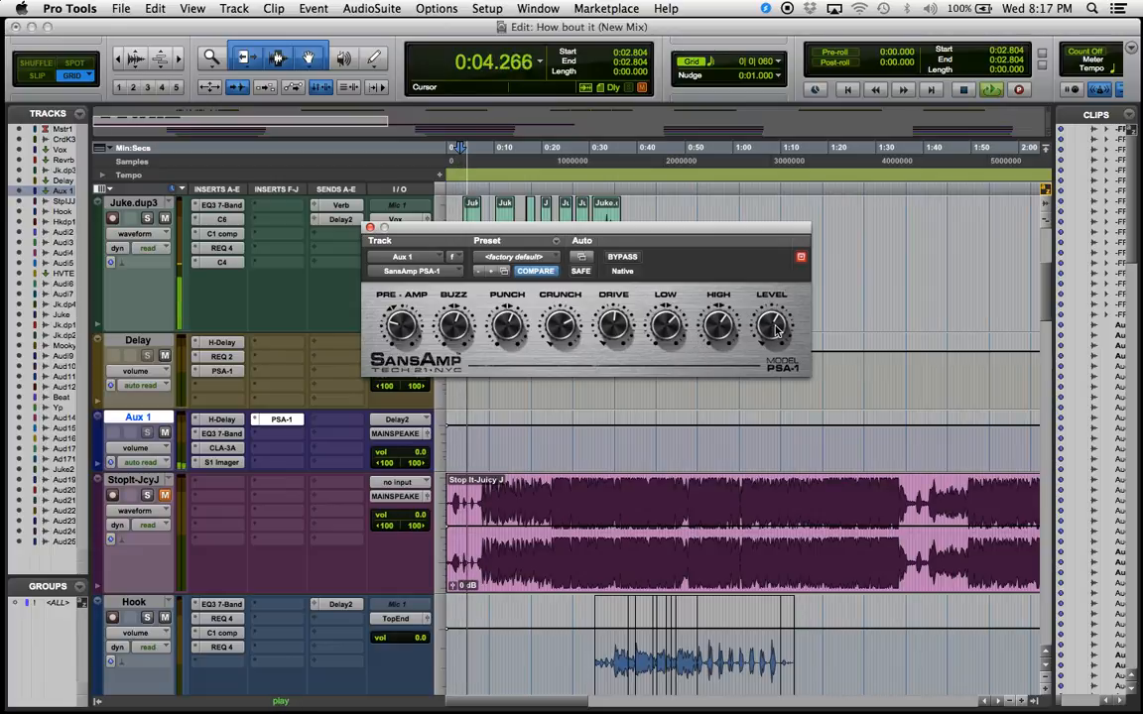
{"action": "left_click_drag", "start_coordinate": [771, 322], "coordinate": [769, 335]}
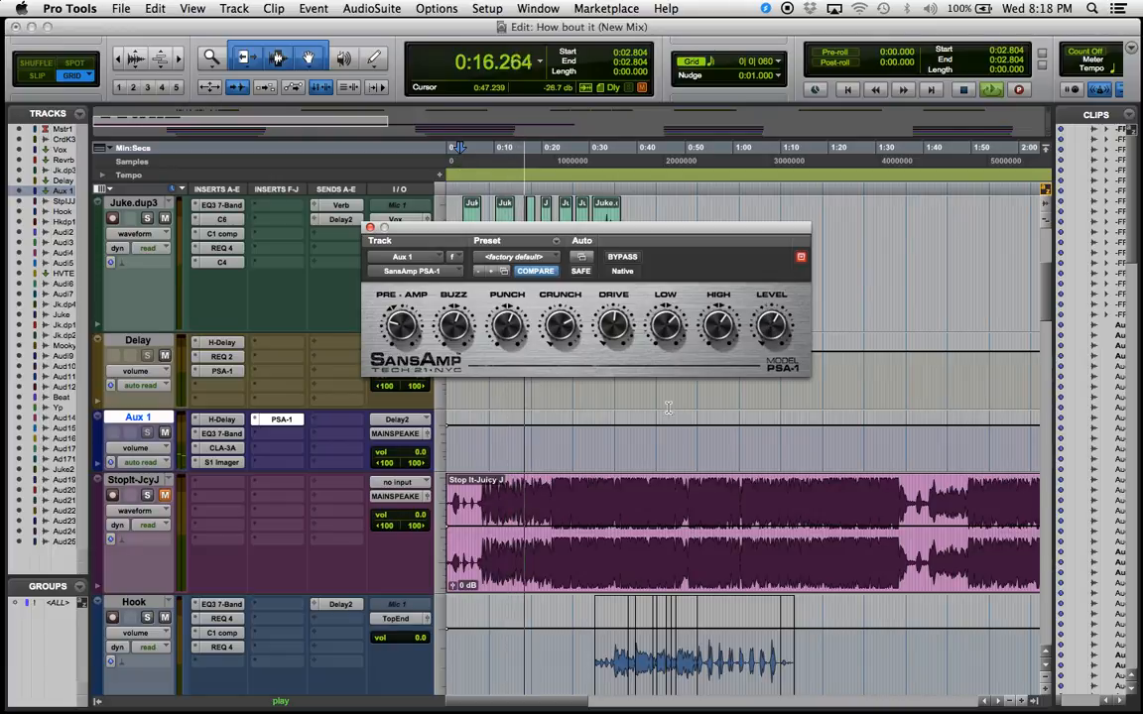
{"action": "key", "text": "space"}
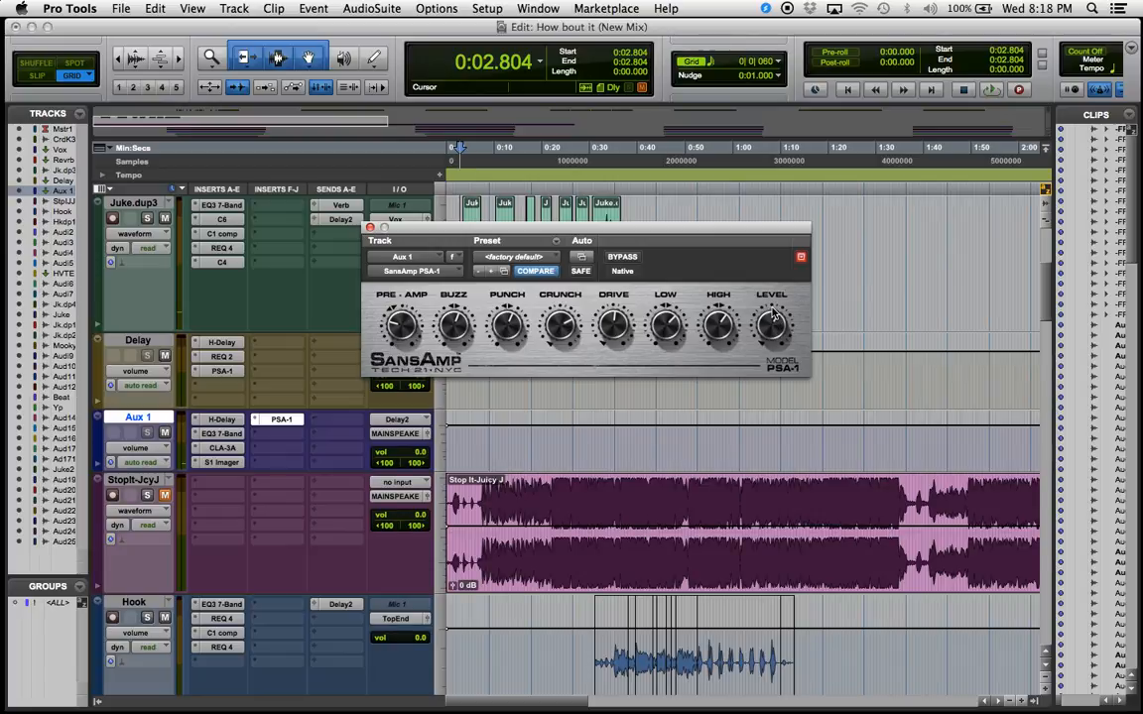